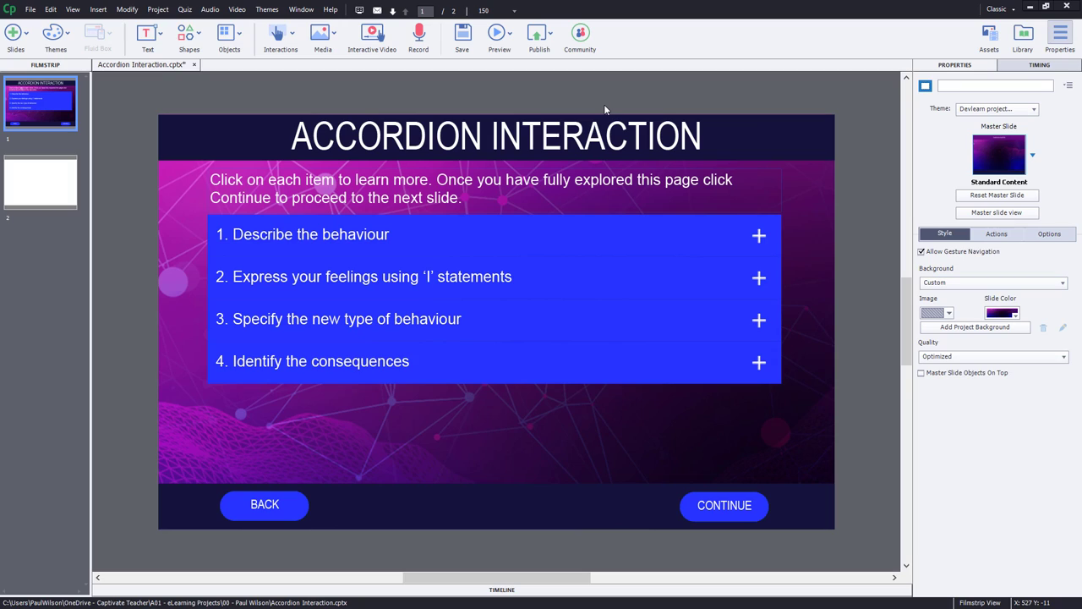
Step: Preview the accordion project in the web browser and start its playback
left_click(508, 37)
left_click(516, 66)
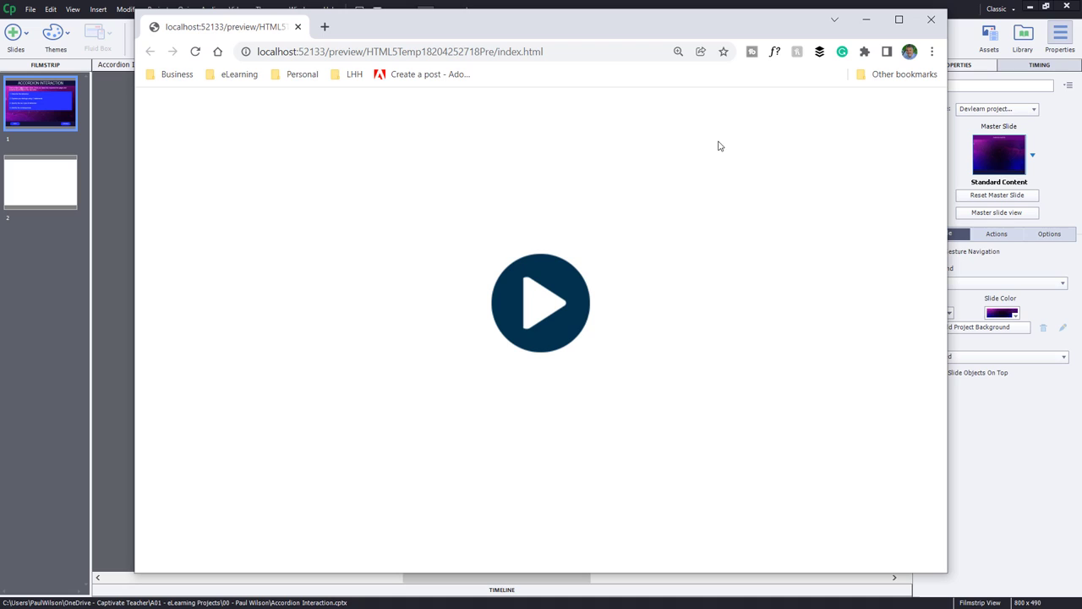
left_click(558, 302)
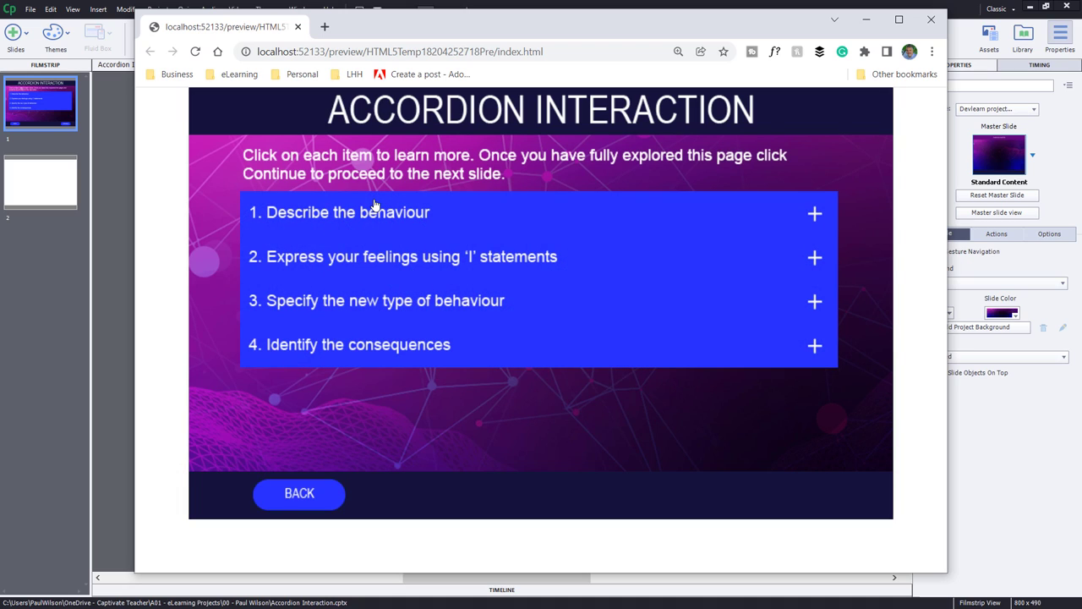
Step: Enlarge the previewed slide to examine the sharpness of its text and buttons, restore the zoom and close the preview
key("ctrl+plus")
key("ctrl+plus")
key("ctrl+plus")
key("ctrl+plus")
key("ctrl+plus")
key("ctrl+plus")
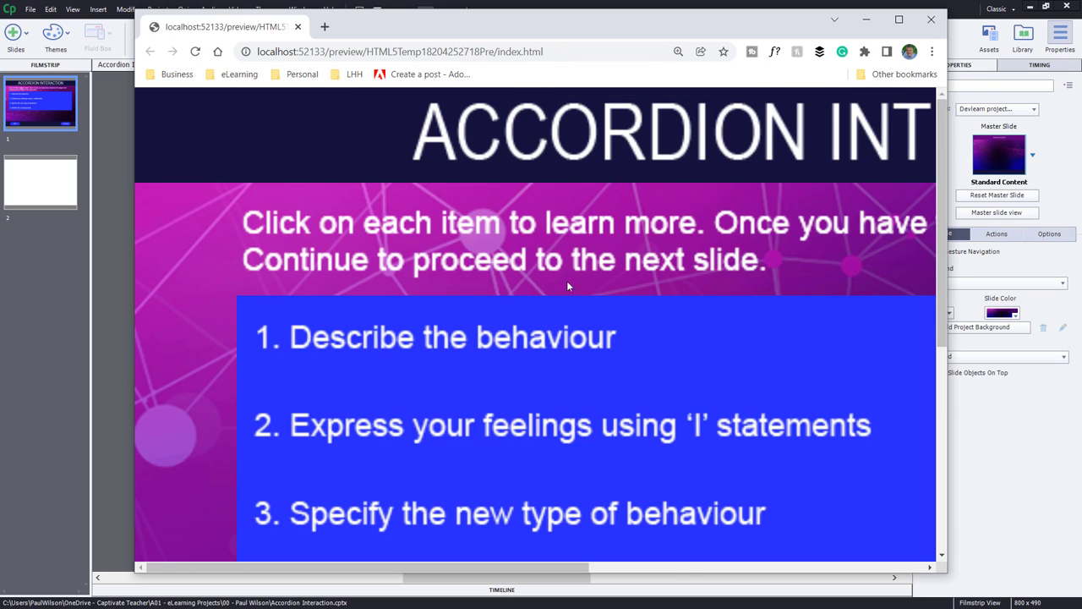
scroll(411, 375, "down", 5)
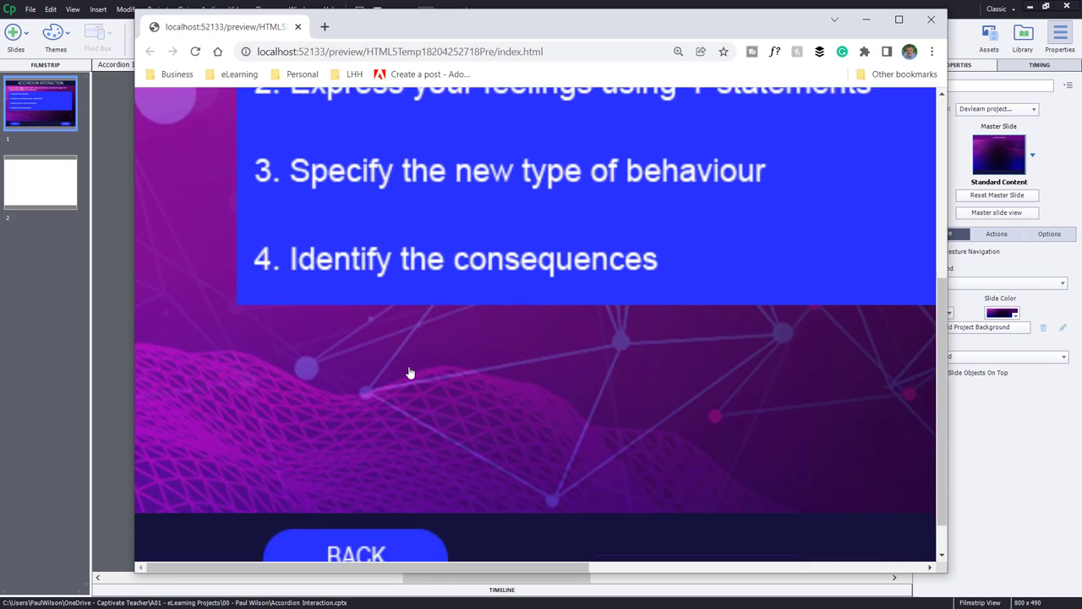
scroll(409, 373, "down", 1)
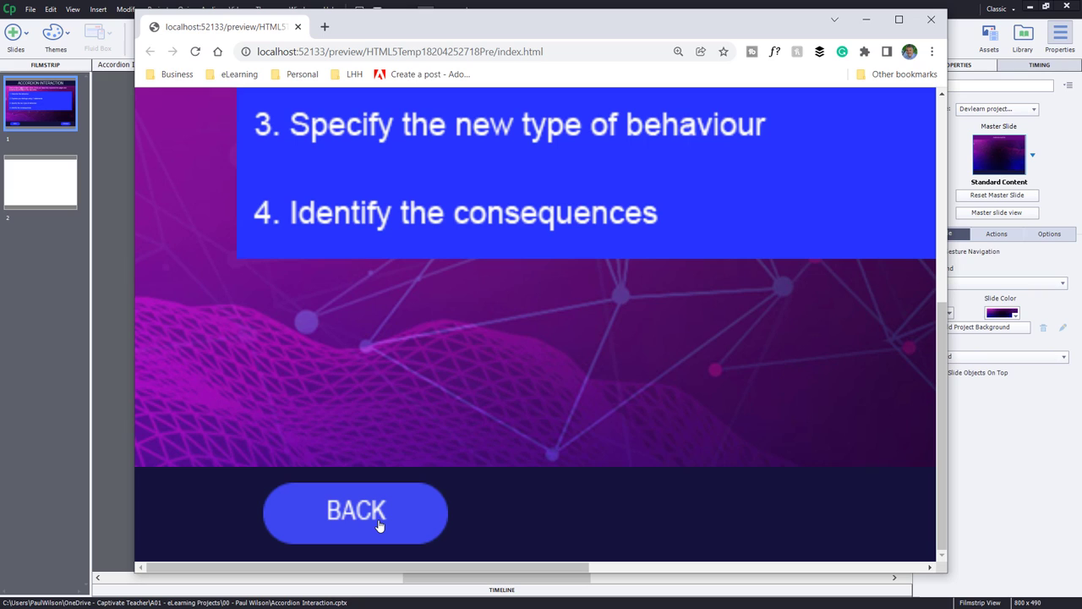
key("ctrl+minus")
key("ctrl+minus")
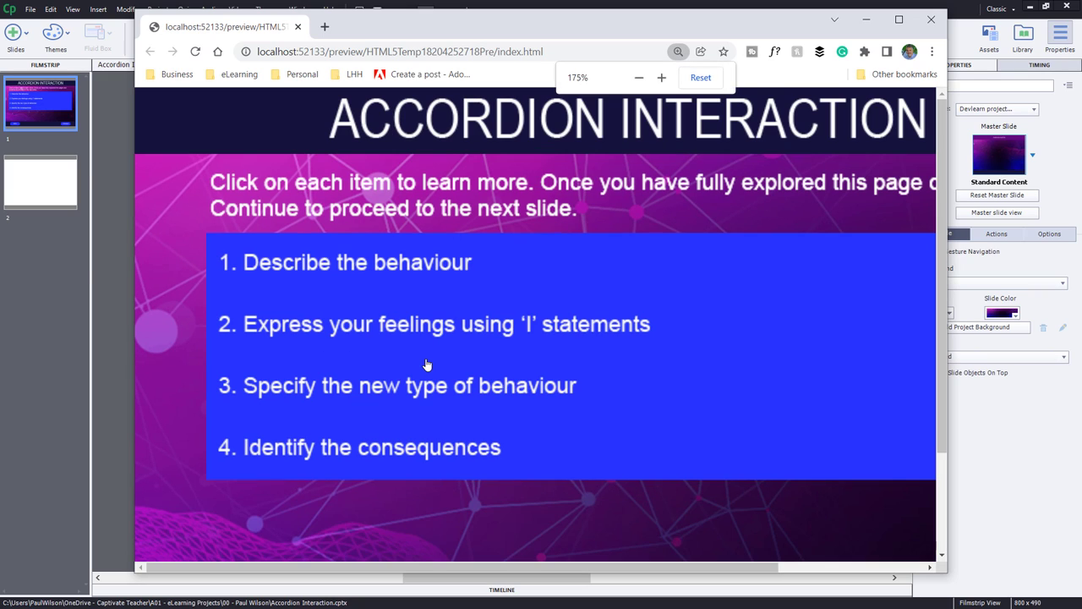
key("ctrl+minus")
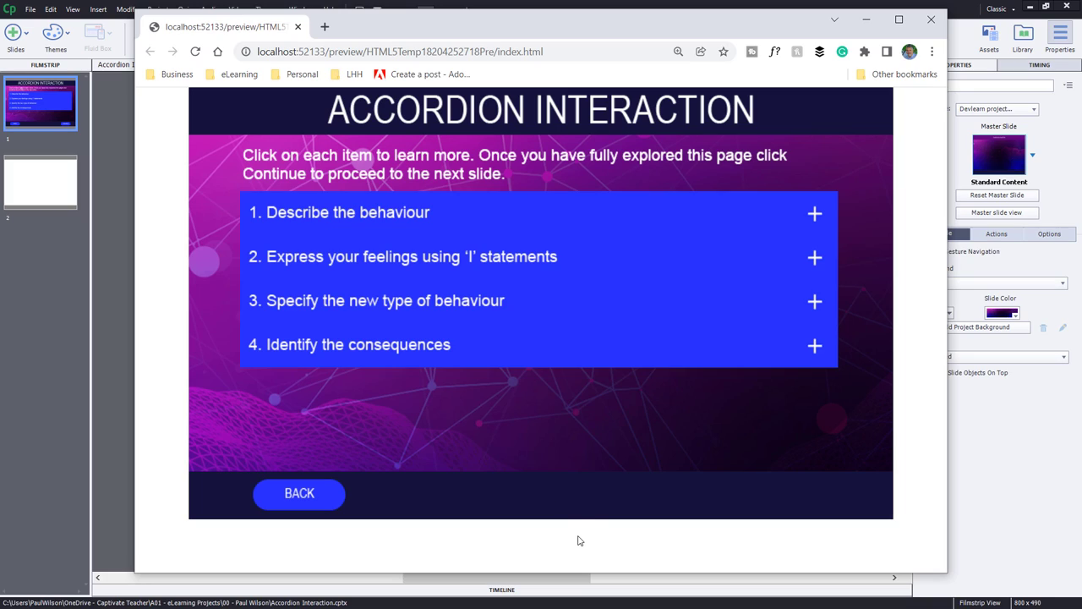
left_click(931, 18)
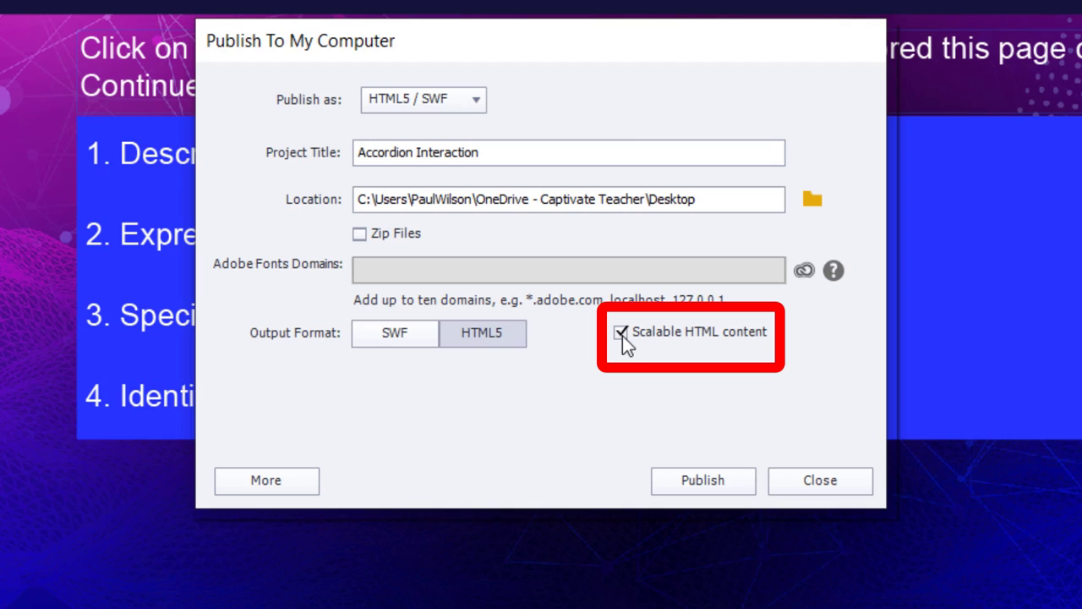
Step: Publish the project to the computer in HTML5 format with scalable HTML content enabled
left_click(700, 480)
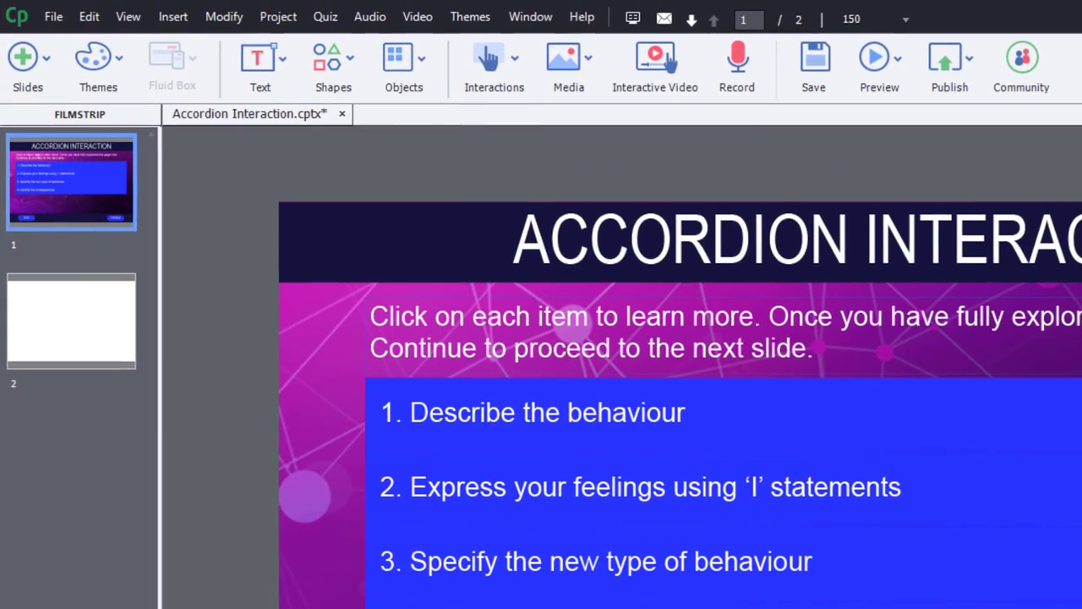
Step: Rescale the project to a custom size of 1470 pixels wide by 900 pixels high
left_click(280, 19)
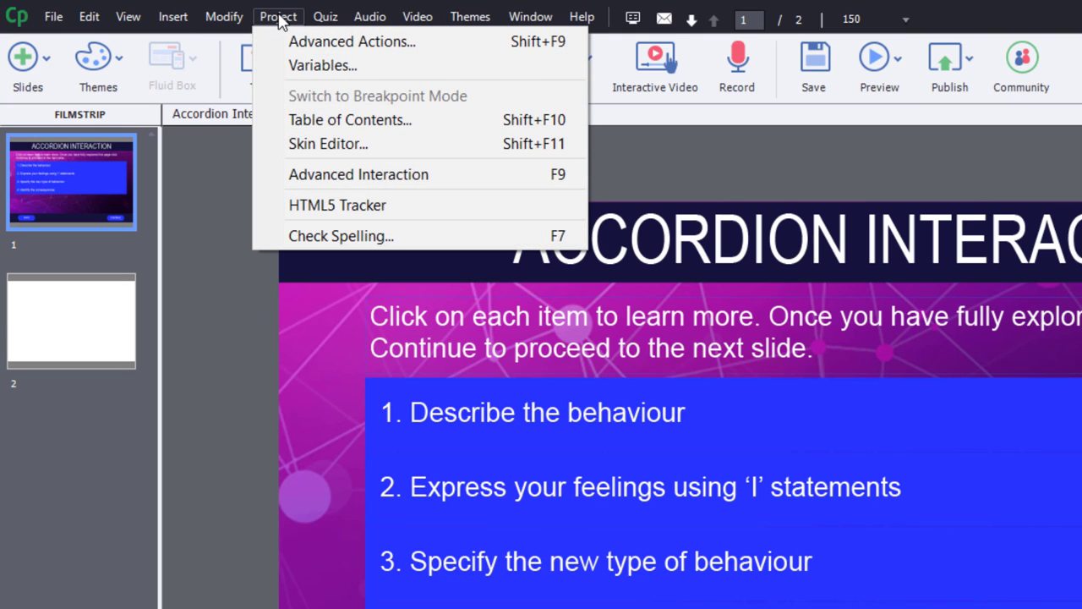
mouse_move(226, 20)
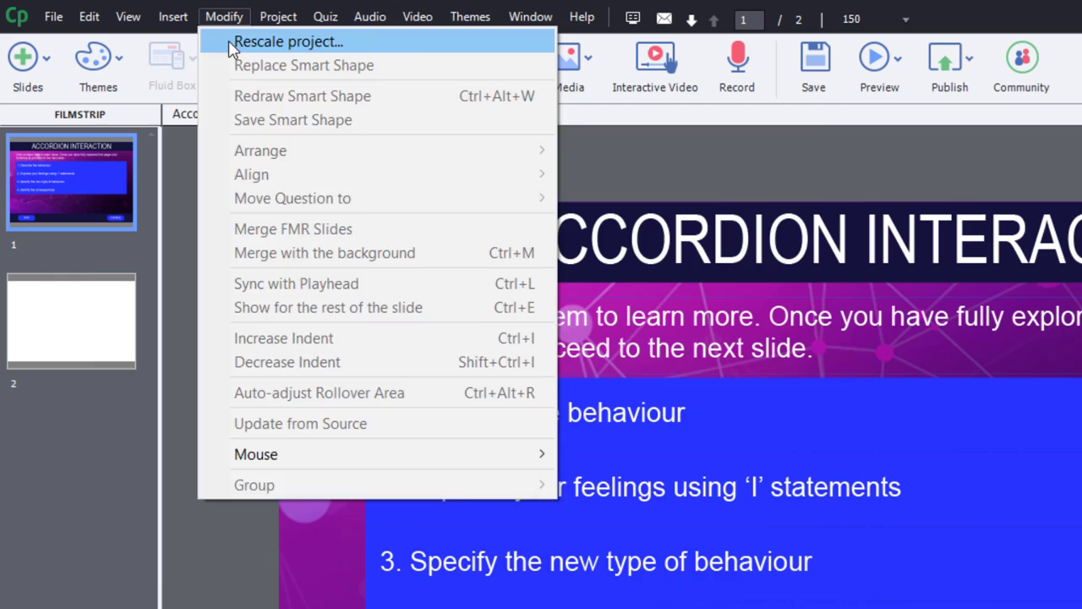
left_click(232, 42)
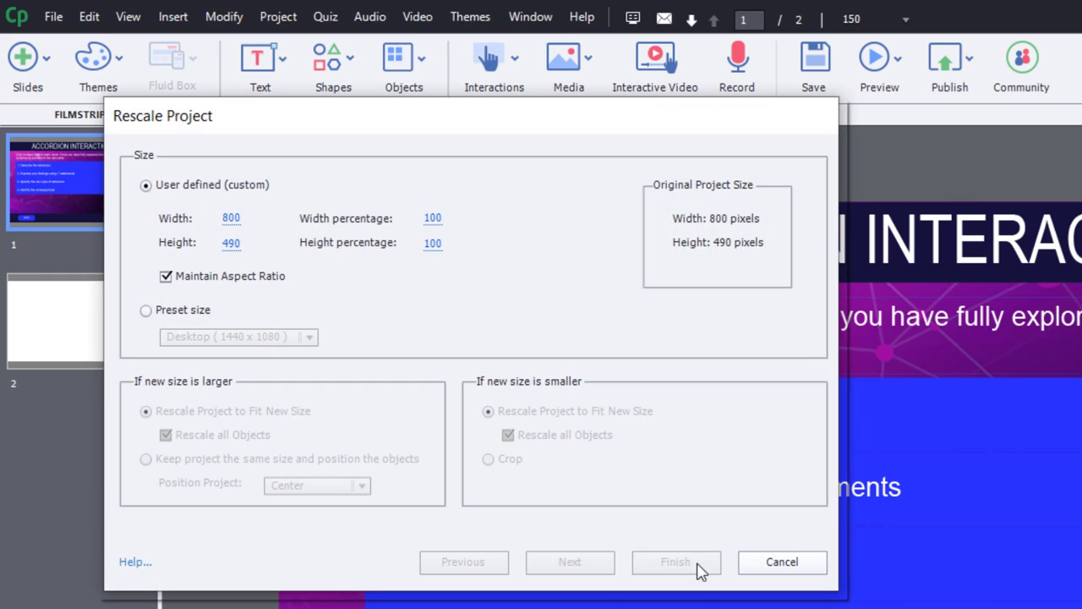
left_click(231, 218)
left_click(232, 244)
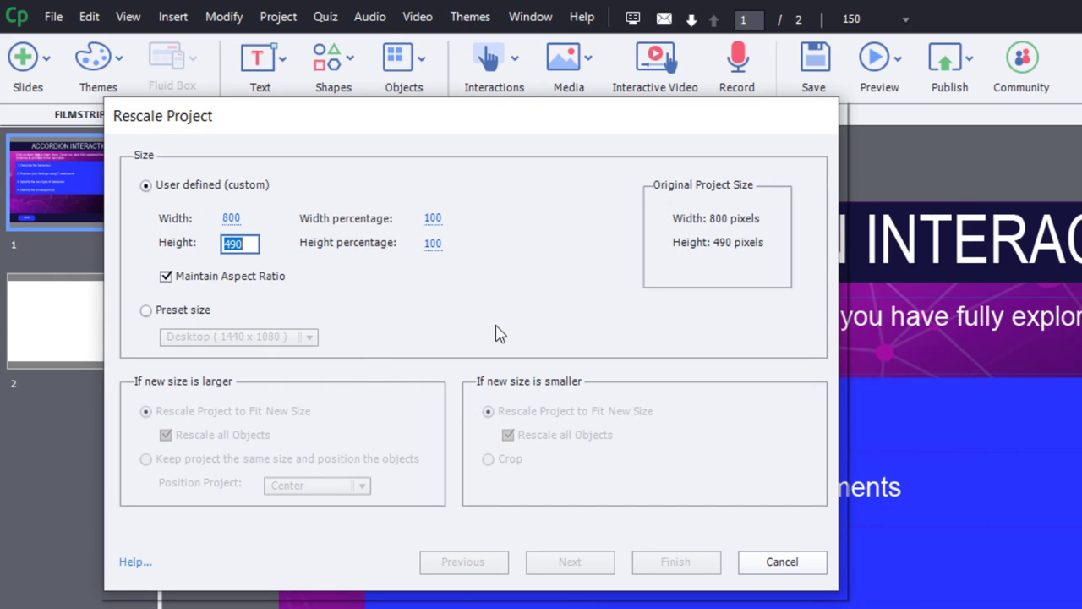
type("90")
key("Return")
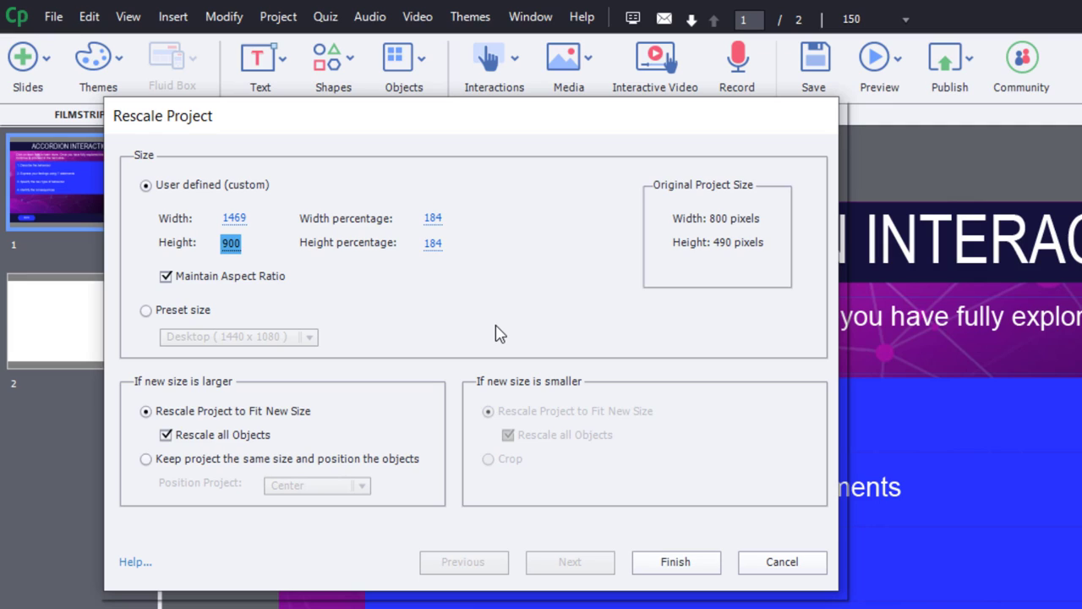
left_click(234, 218)
type("1470")
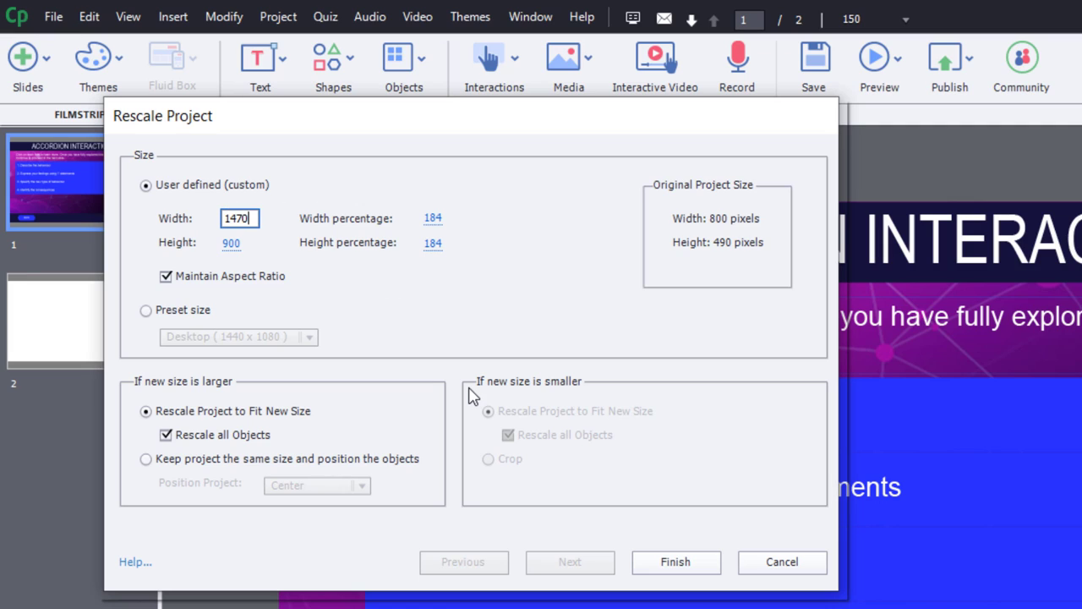
key("Return")
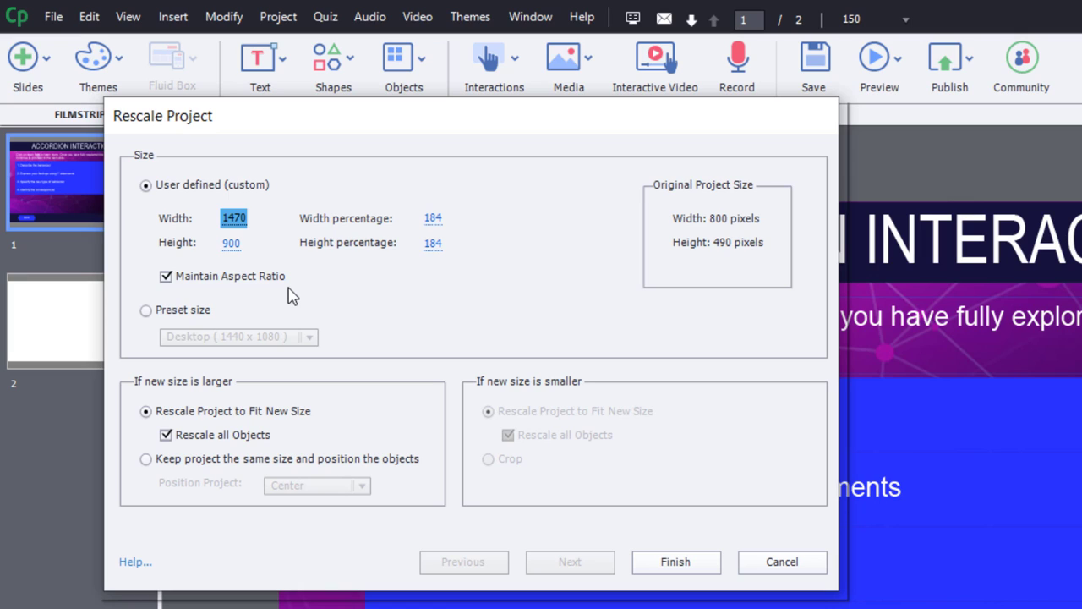
left_click(701, 564)
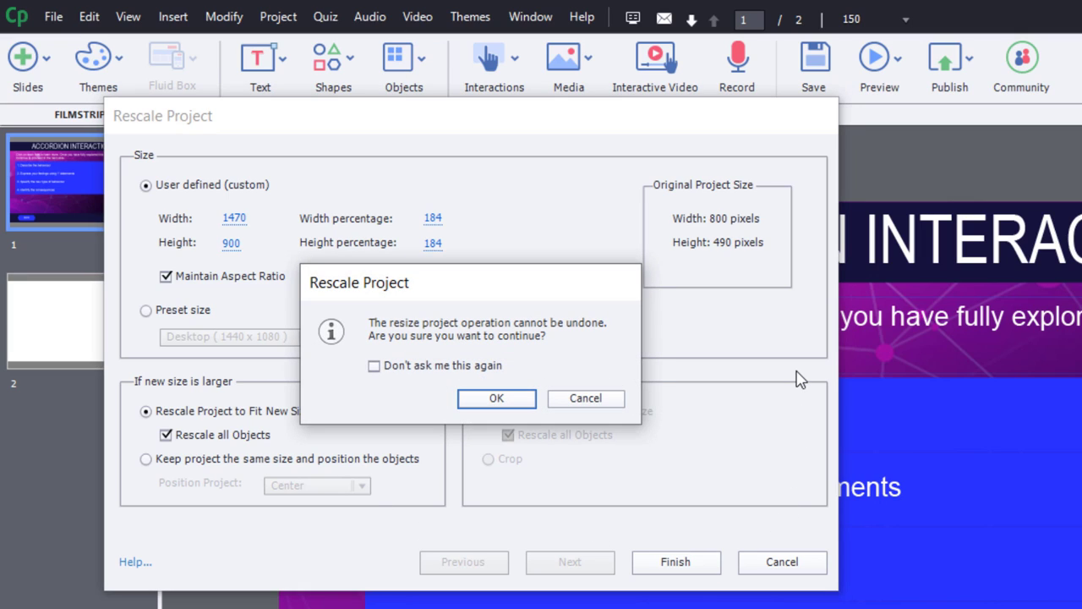
left_click(496, 398)
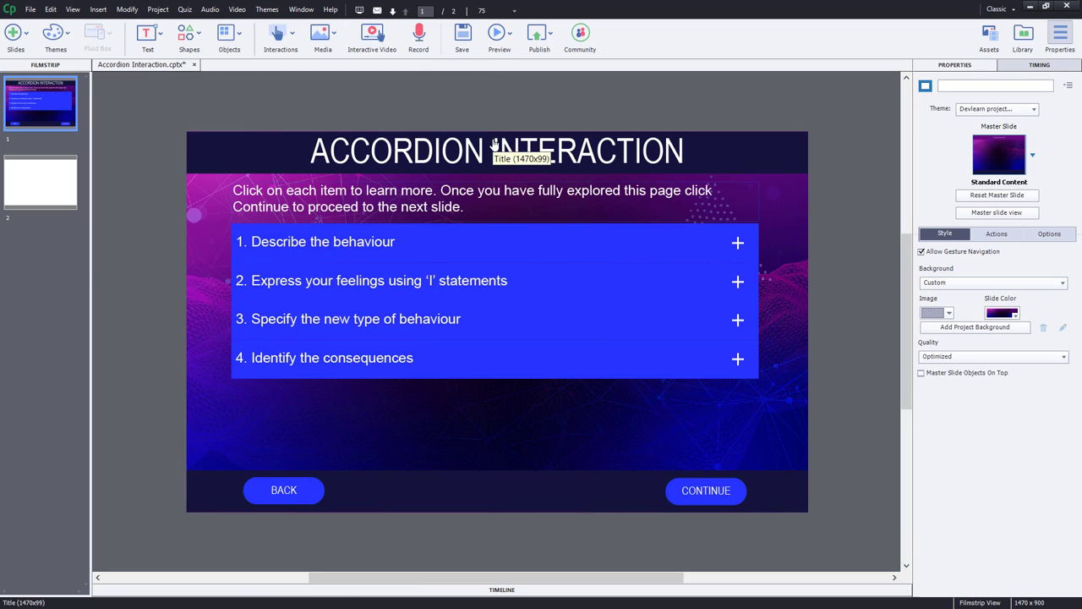
Step: Preview the enlarged project to examine how its text renders
left_click(499, 34)
left_click(532, 66)
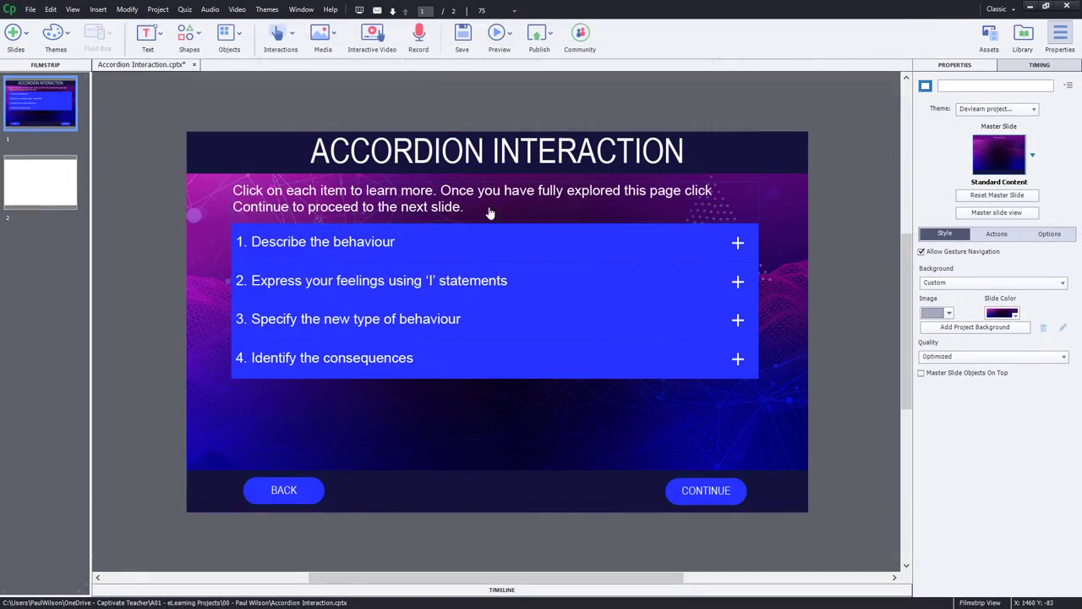
Step: Rescale the project to a custom width of 800 pixels, fitting all content to the new size
left_click(127, 9)
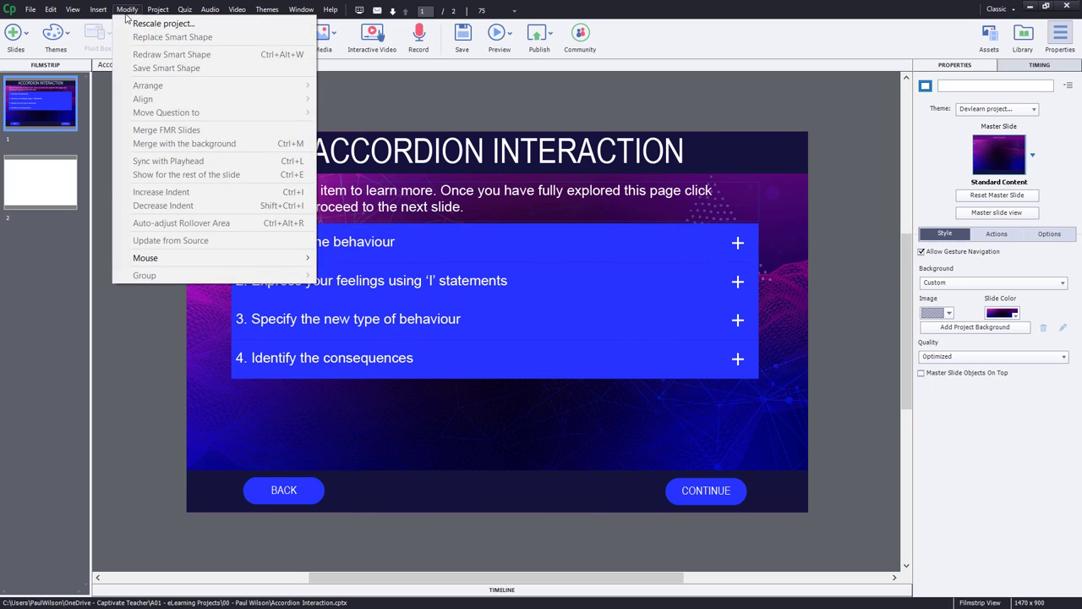
left_click(156, 23)
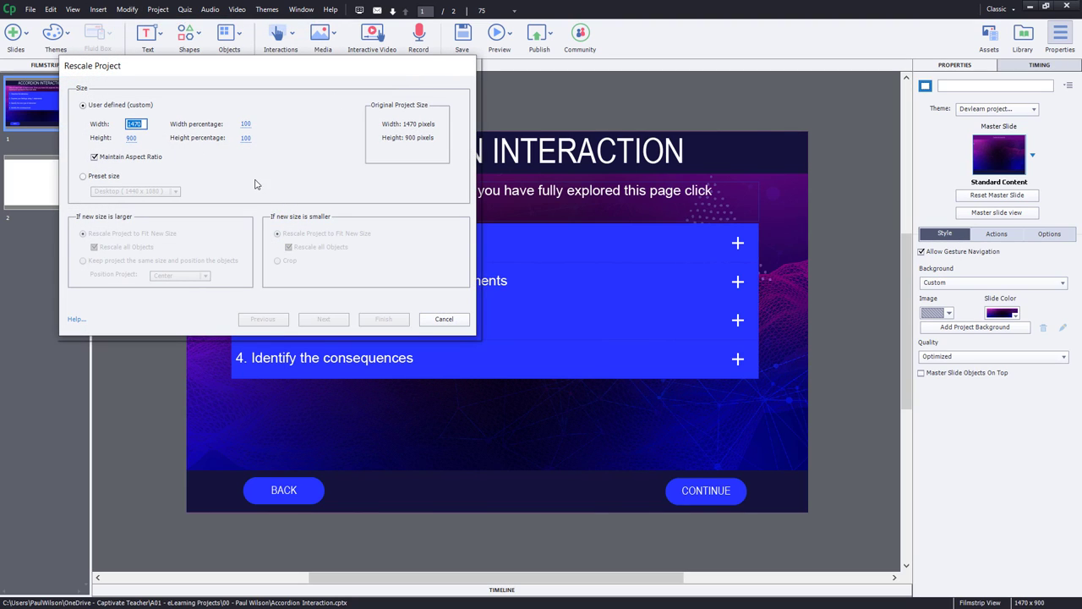
type("800")
key("Return")
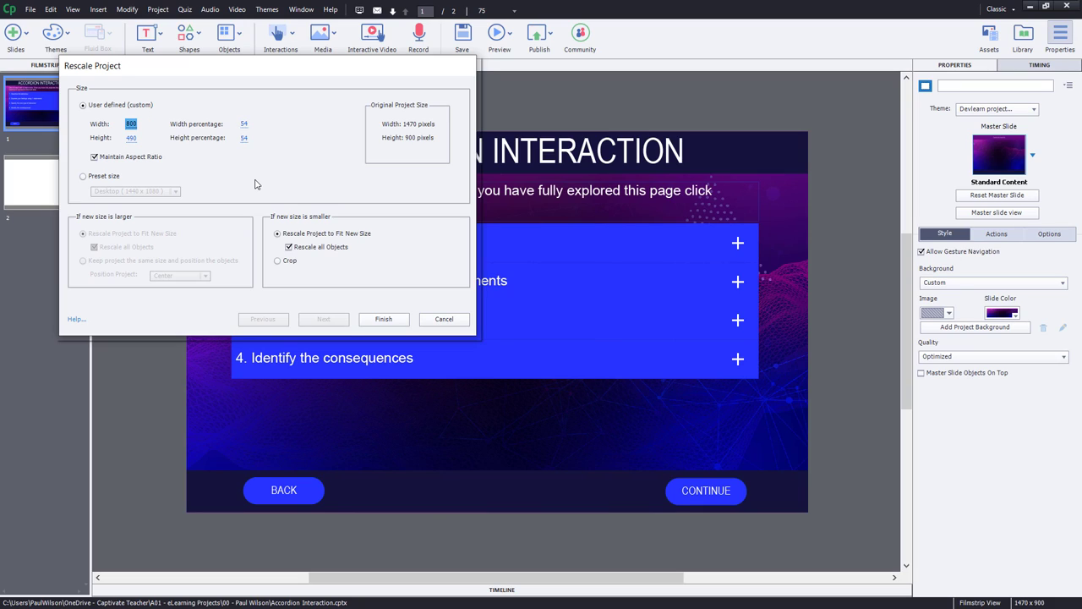
left_click(372, 319)
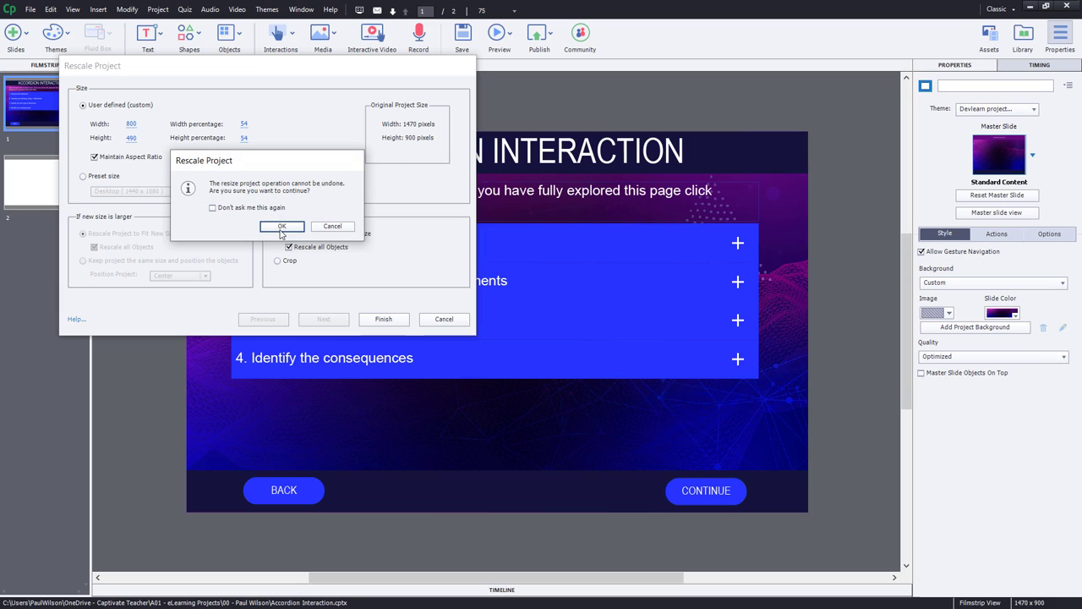
left_click(281, 228)
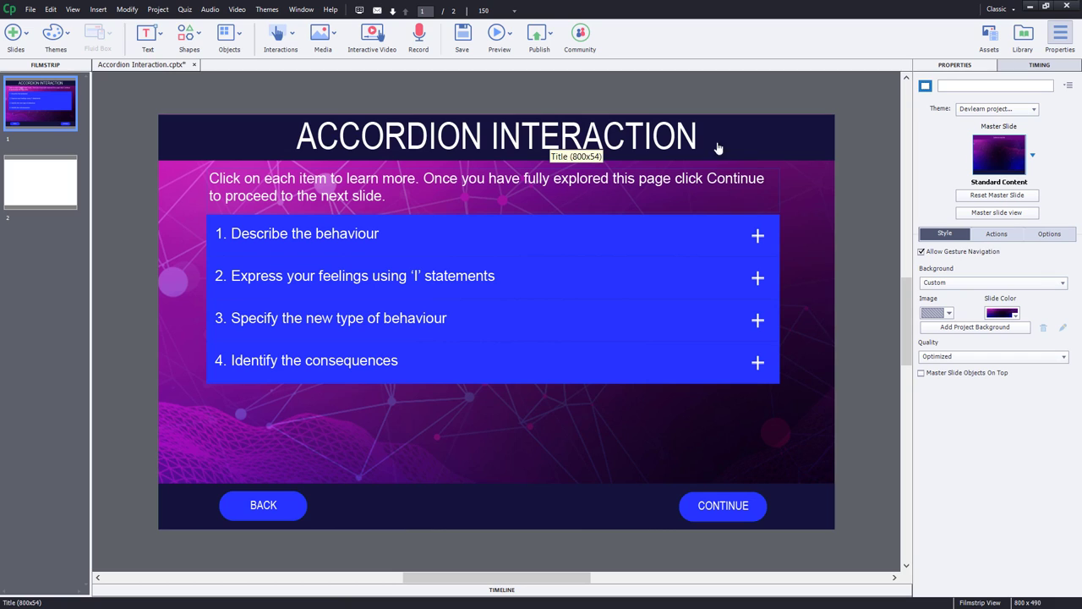
Step: Create a user variable named _null with an empty value
left_click(158, 9)
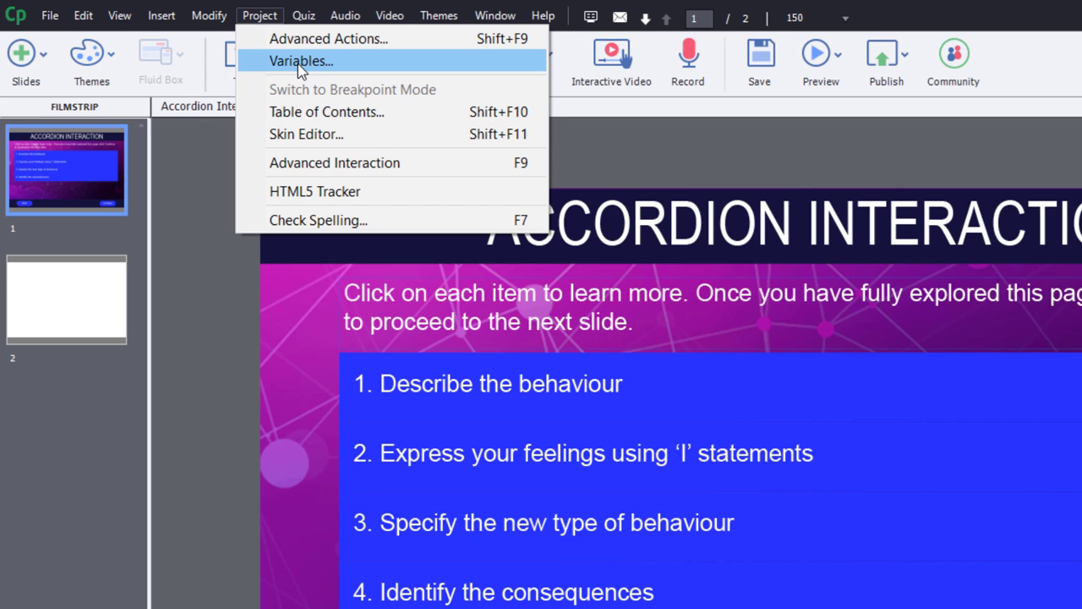
left_click(298, 64)
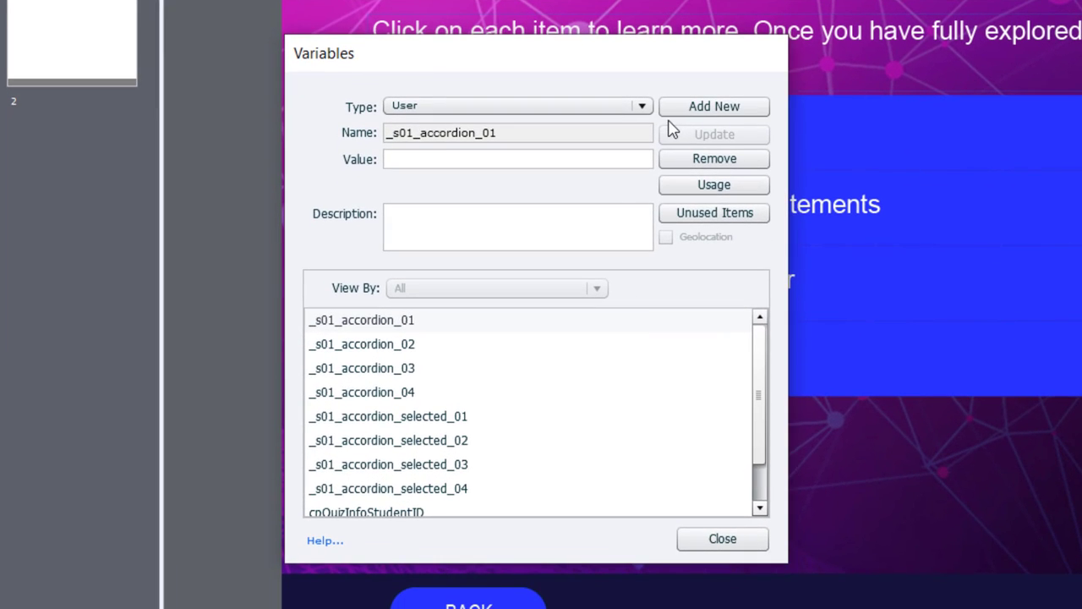
left_click(708, 110)
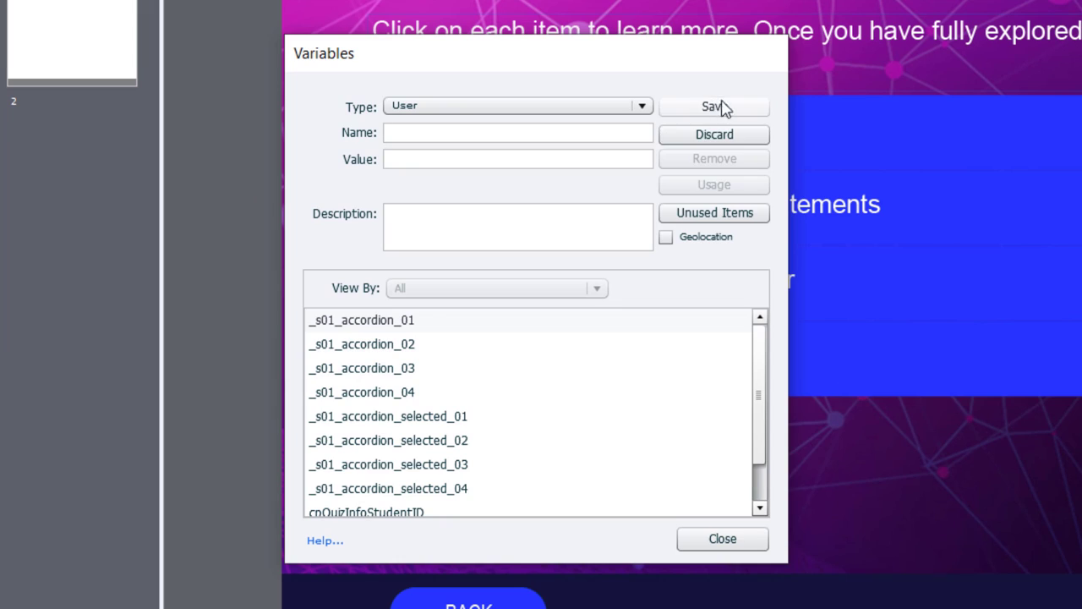
type("_")
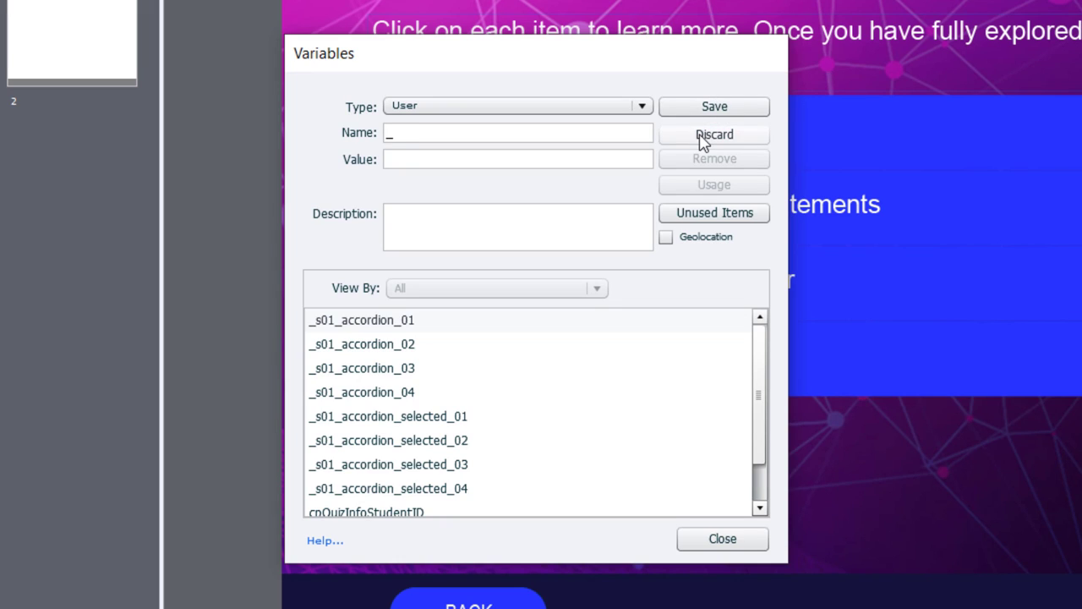
type("null")
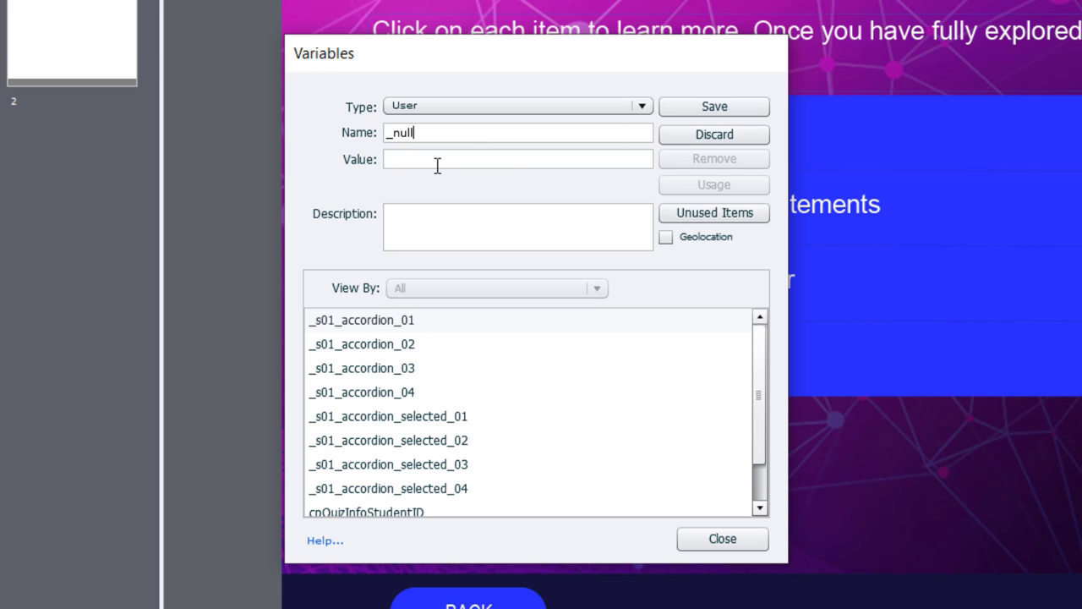
left_click(719, 108)
left_click(734, 545)
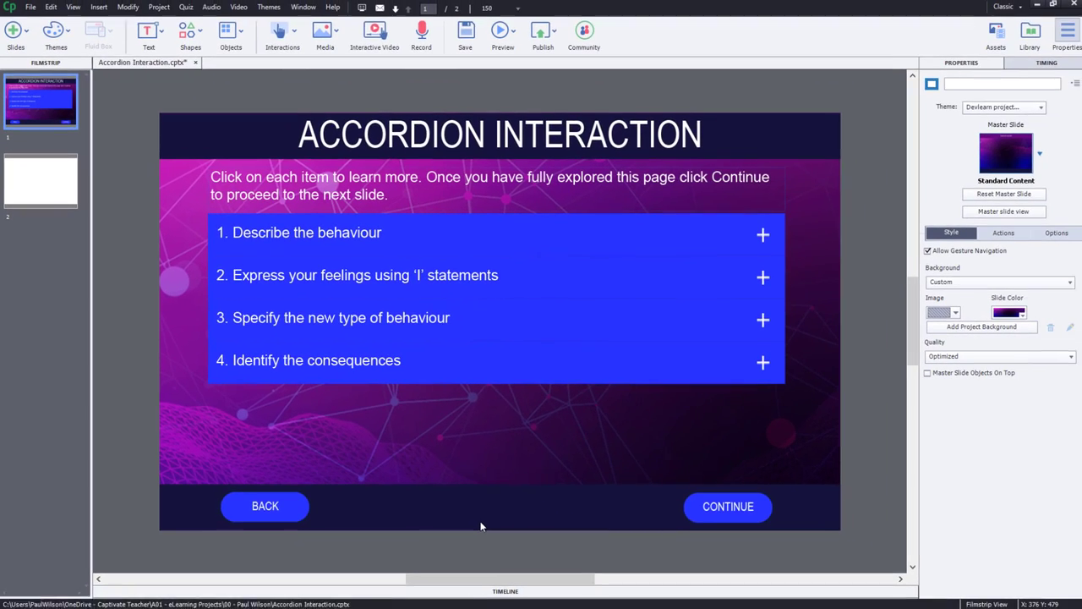
Step: Insert the user variable _null into the slide title, directly after "ACCOR" in the word ACCORDION
left_click(428, 141)
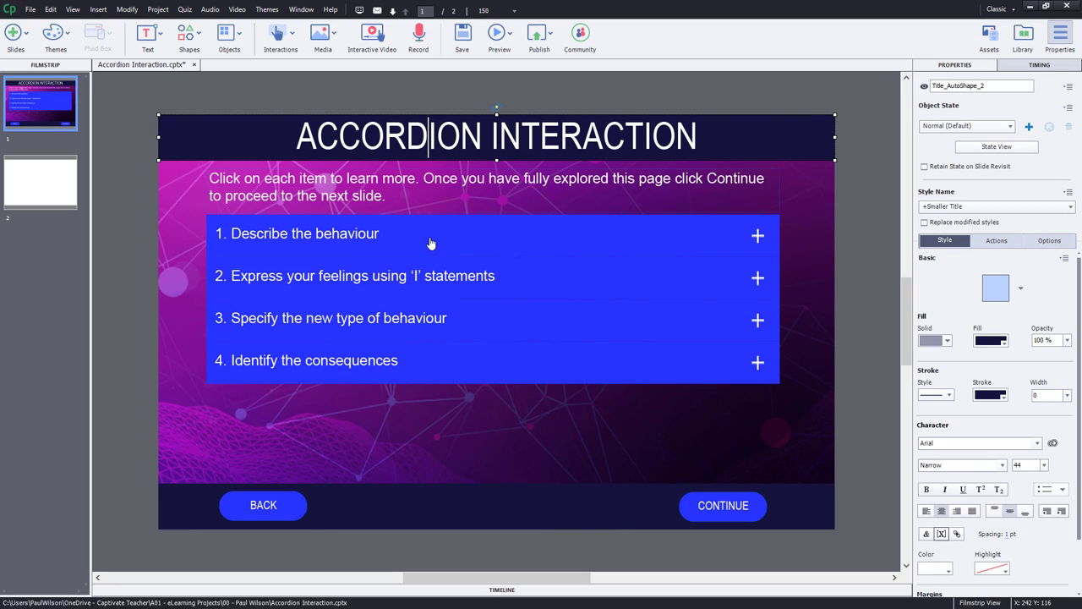
left_click(697, 140)
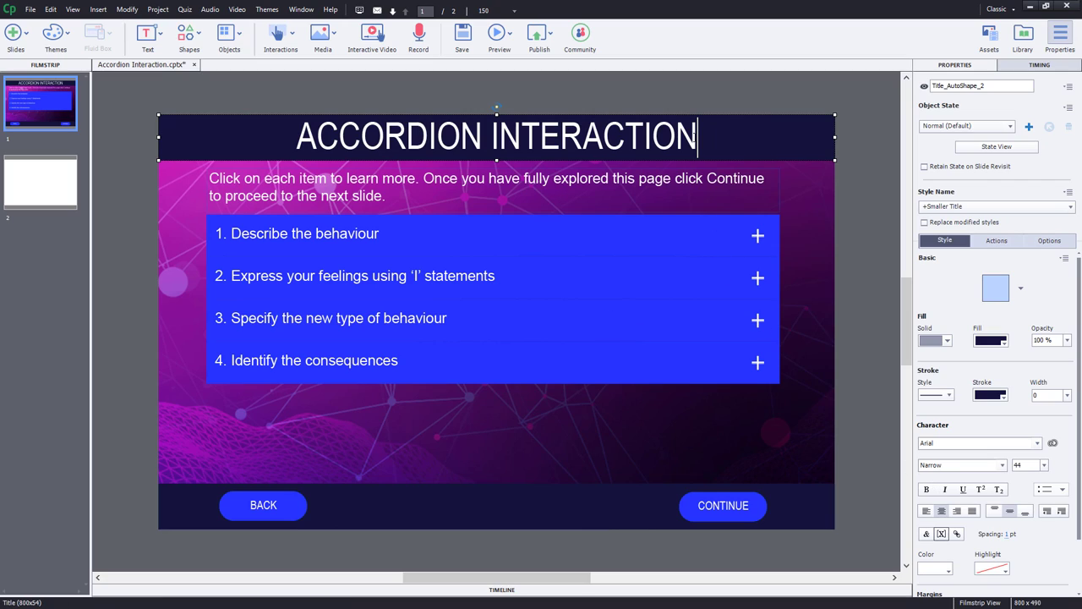
left_click(407, 135)
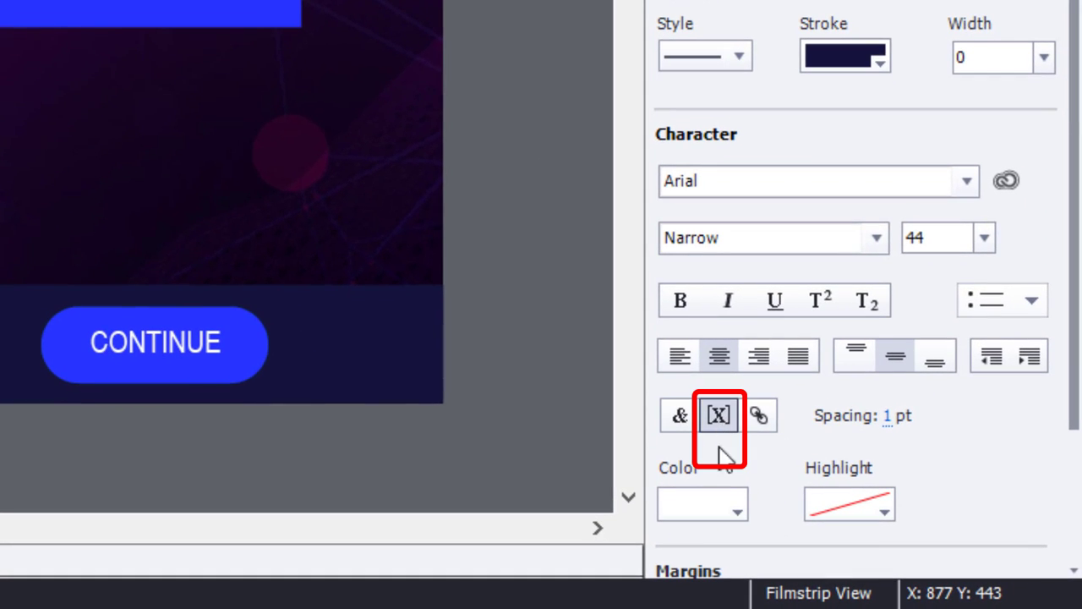
left_click(718, 416)
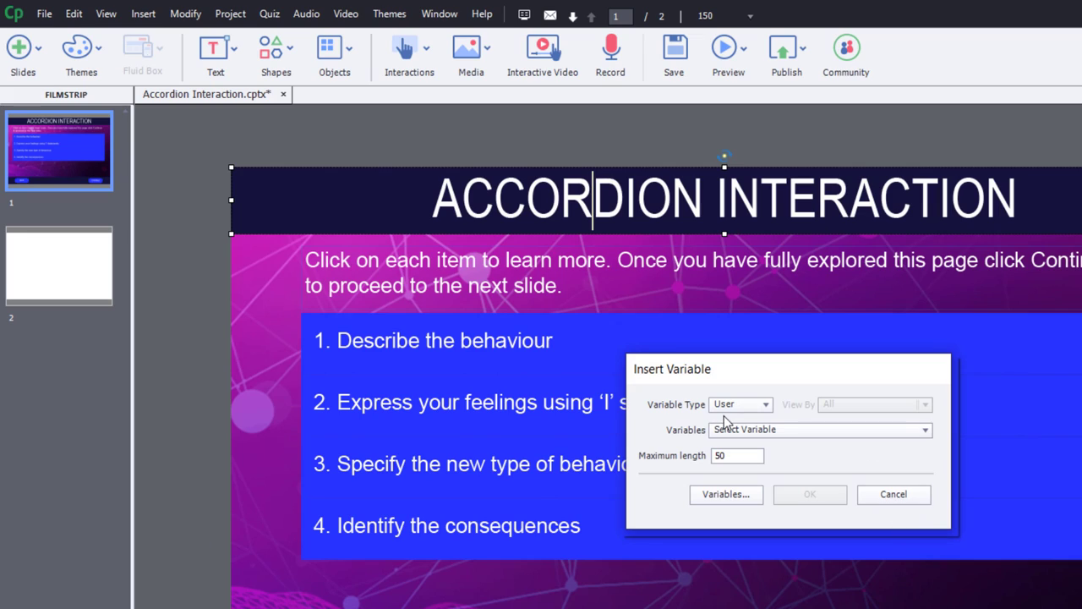
left_click(754, 433)
left_click(766, 470)
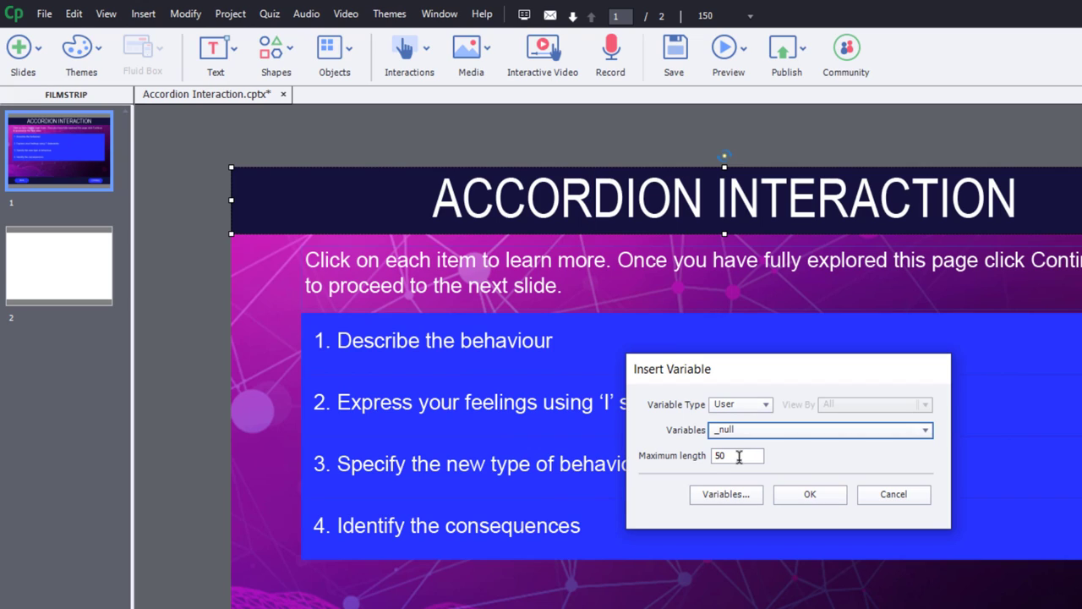
left_click(815, 500)
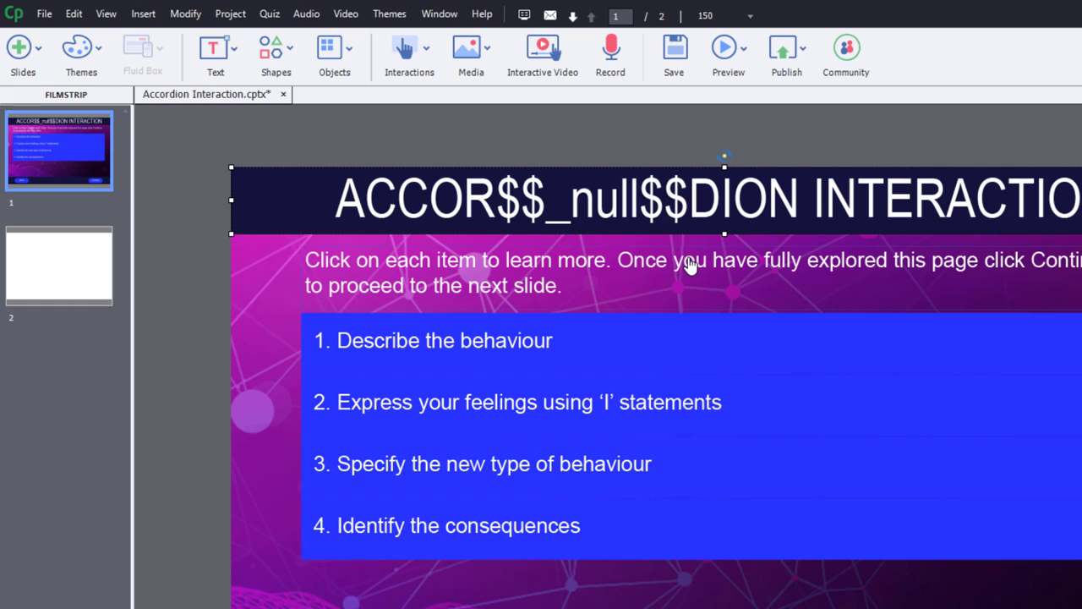
Step: Insert the _null variable at the end of the instruction text, after "proceed to the next slide."
double_click(563, 286)
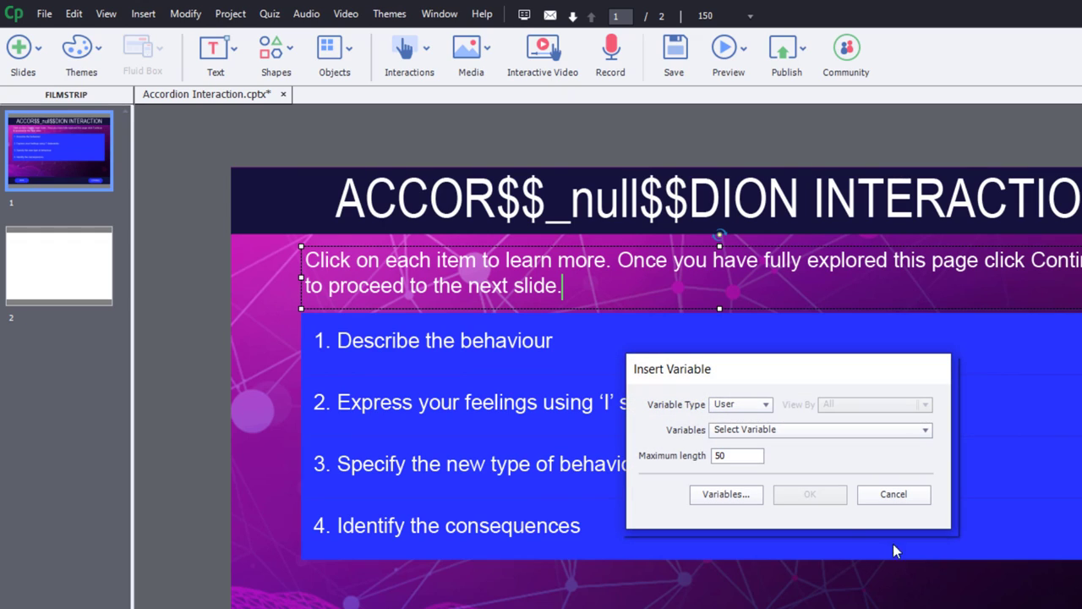
left_click(757, 431)
left_click(756, 468)
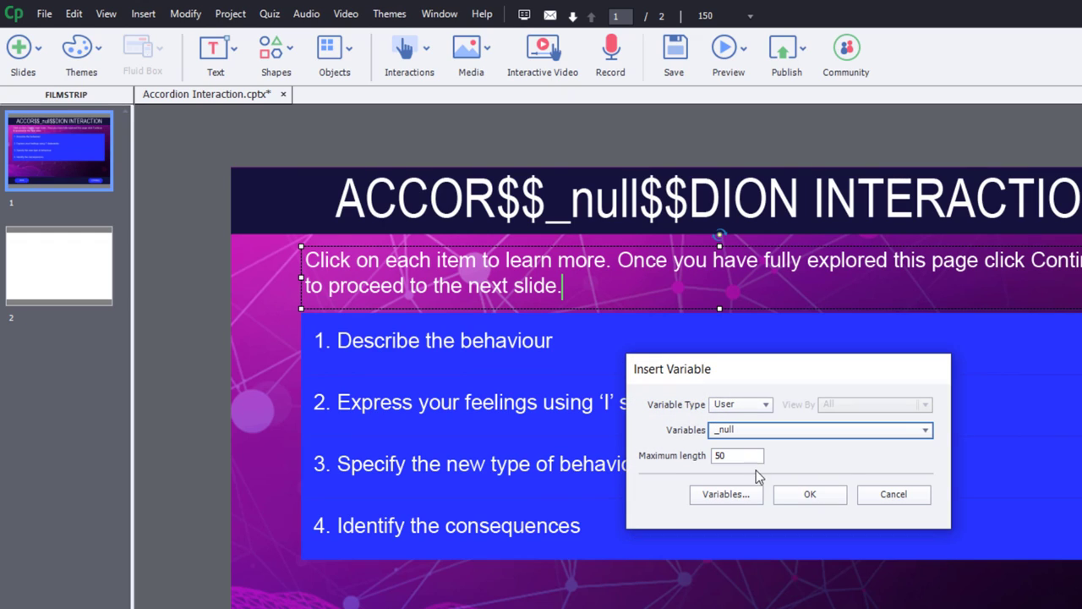
left_click(813, 499)
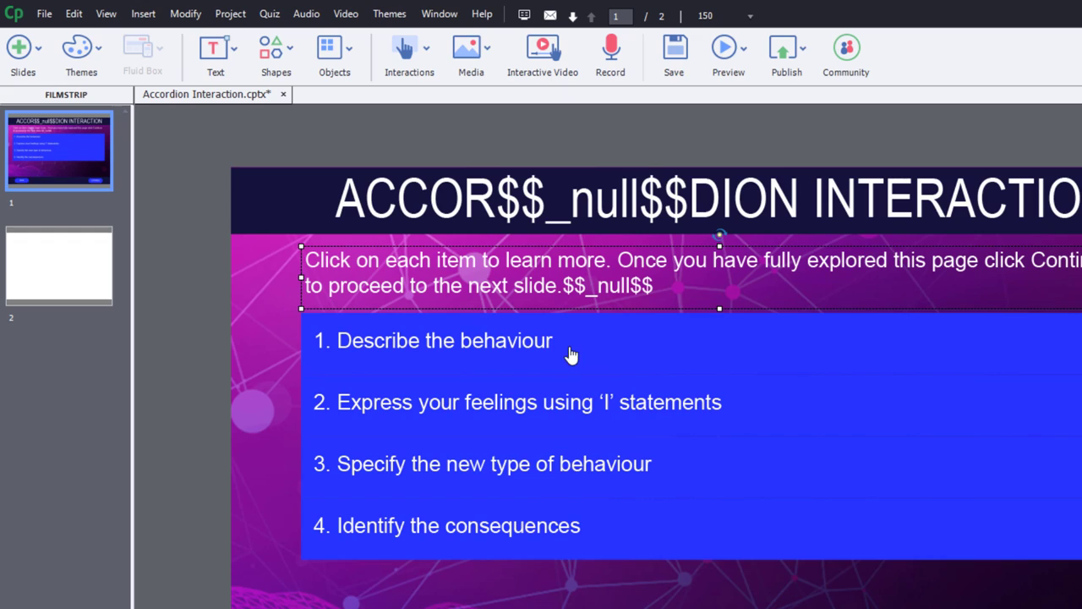
Step: Insert the _null variable at the end of the first accordion item, "Describe the behaviour"
double_click(579, 348)
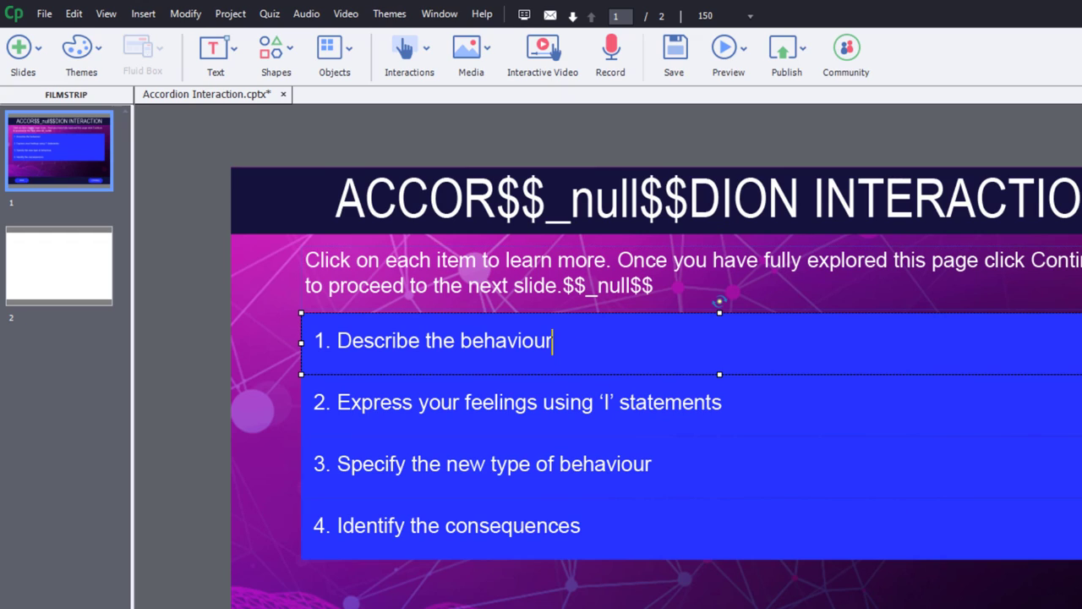
left_click(774, 431)
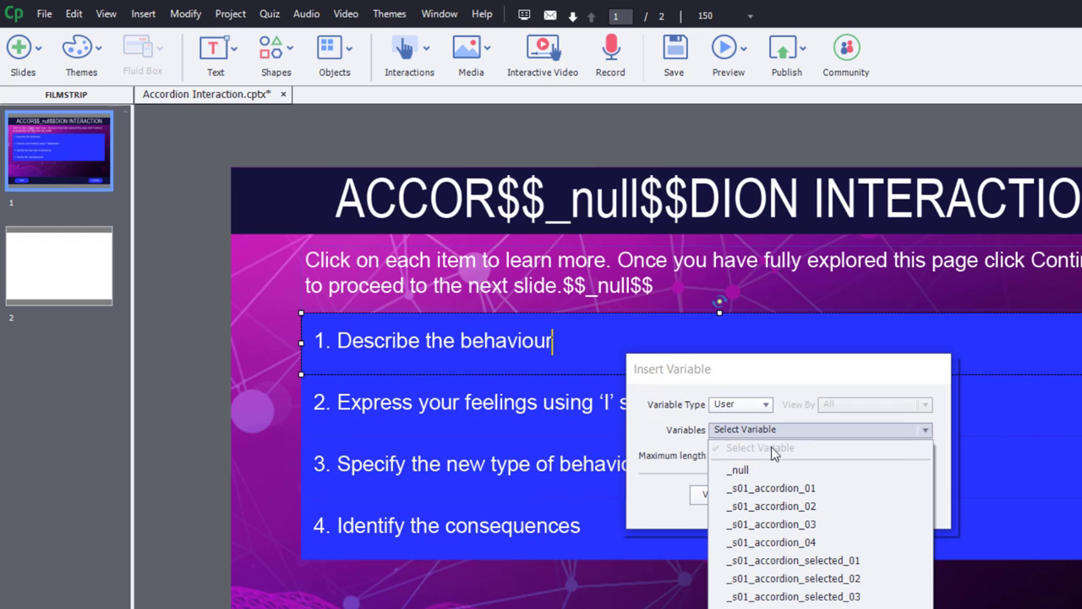
left_click(744, 467)
left_click(814, 500)
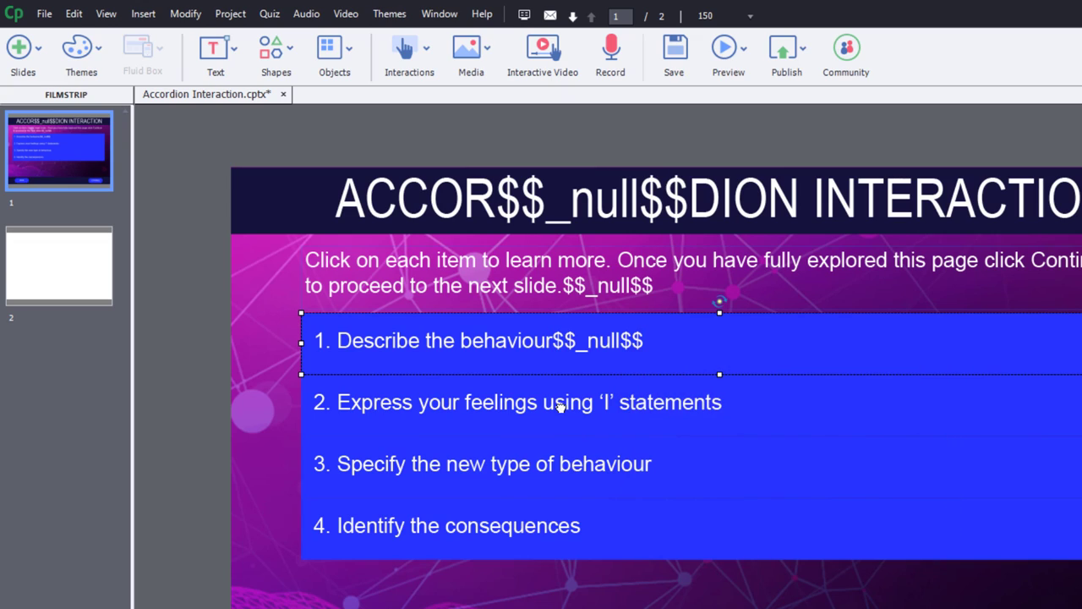
Step: Insert the _null variable at the end of the second accordion item, "Express your feelings using 'I' statements"
left_click(725, 427)
left_click(779, 410)
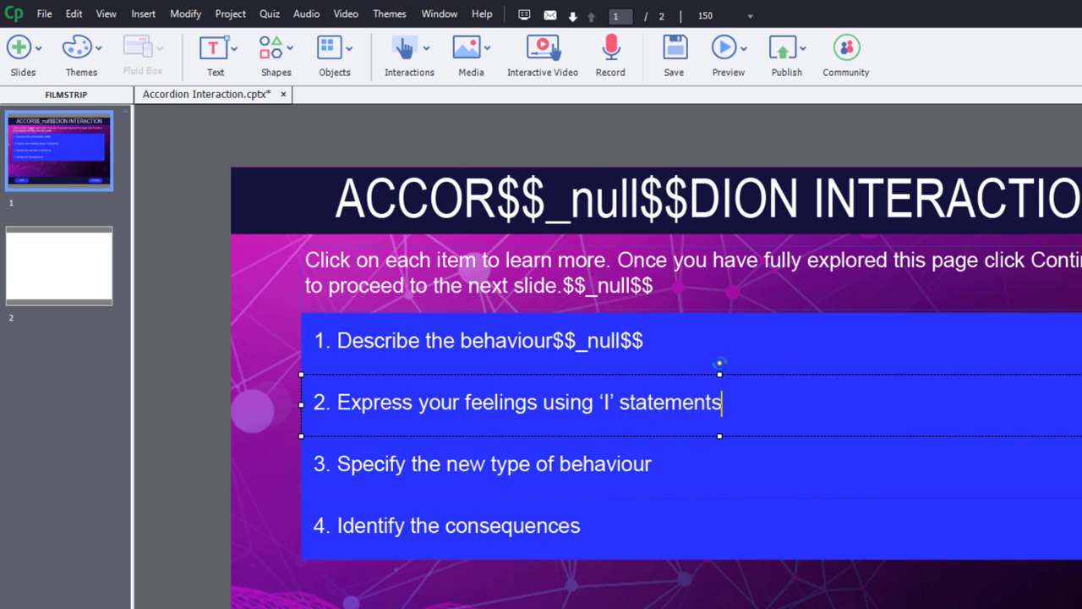
key("ctrl+shift+v")
left_click(774, 431)
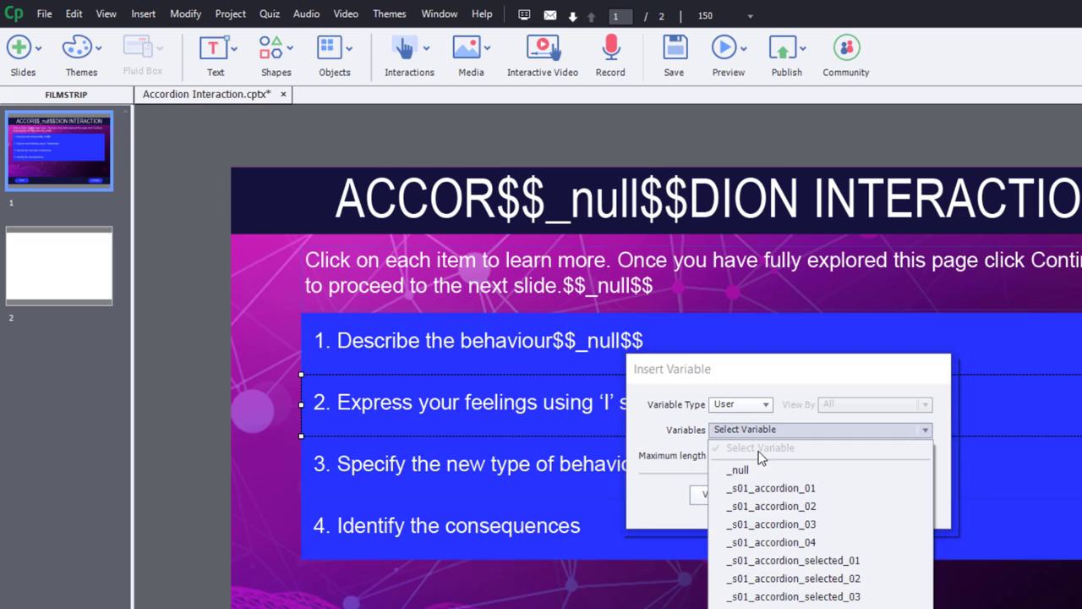
left_click(744, 467)
left_click(804, 497)
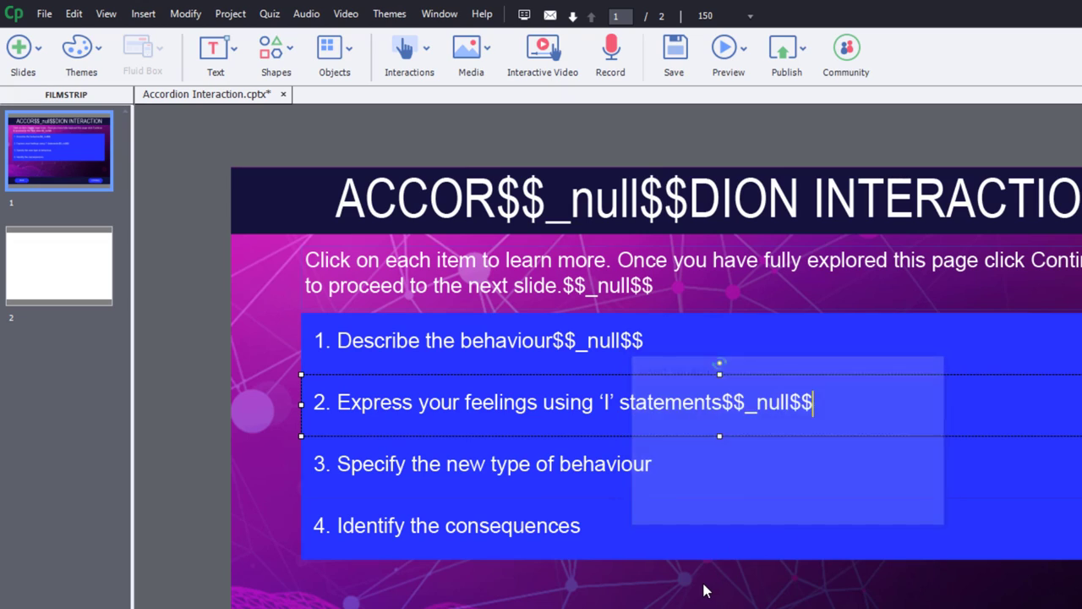
Step: Insert the _null variable before the word "Specify" in the third accordion item
left_click(497, 468)
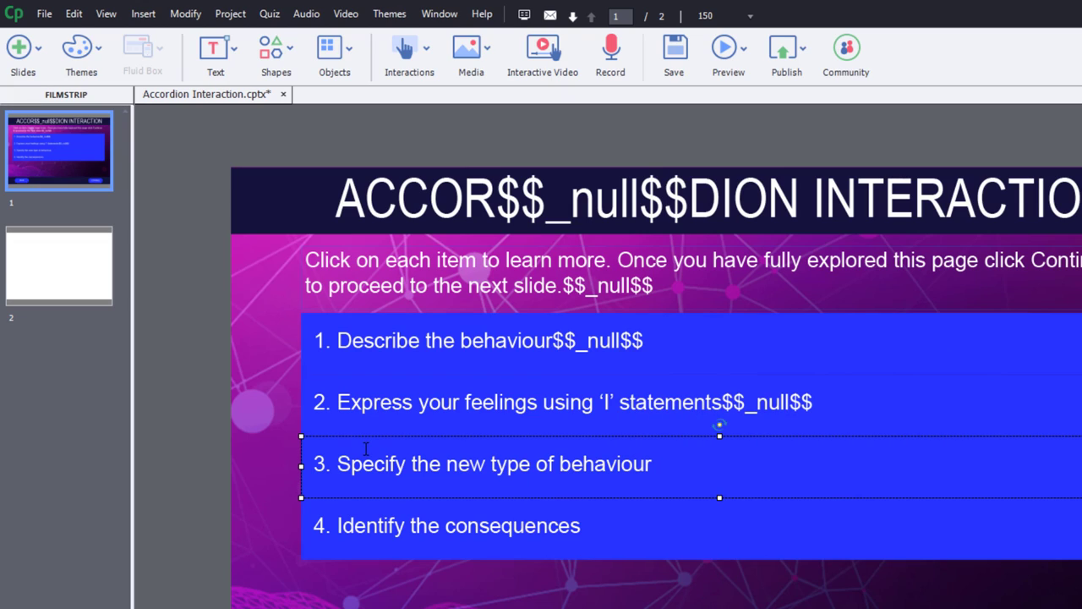
left_click(337, 464)
left_click(843, 430)
left_click(745, 468)
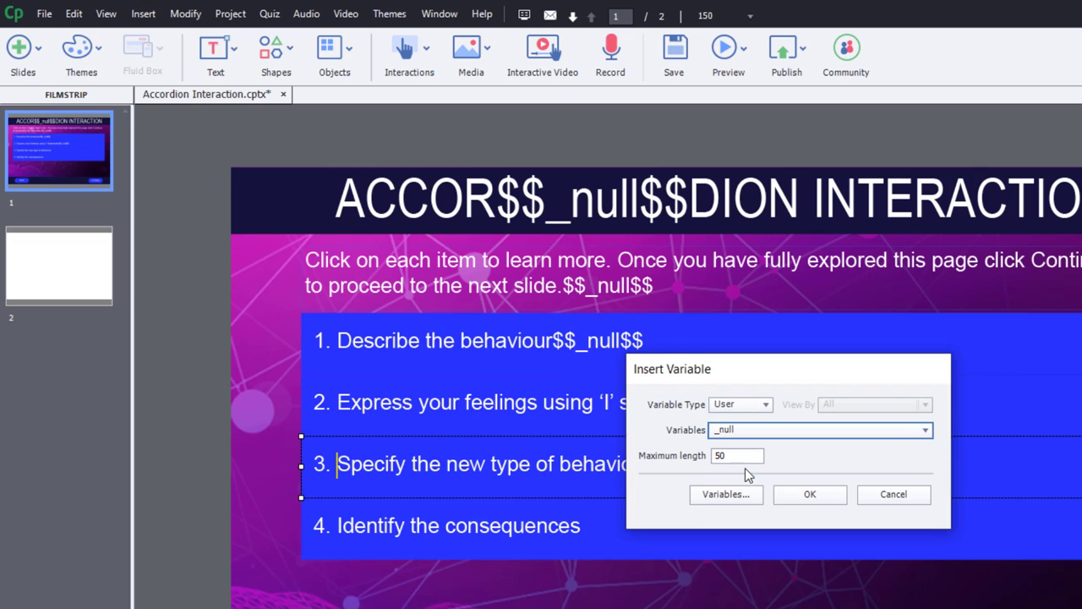
left_click(790, 501)
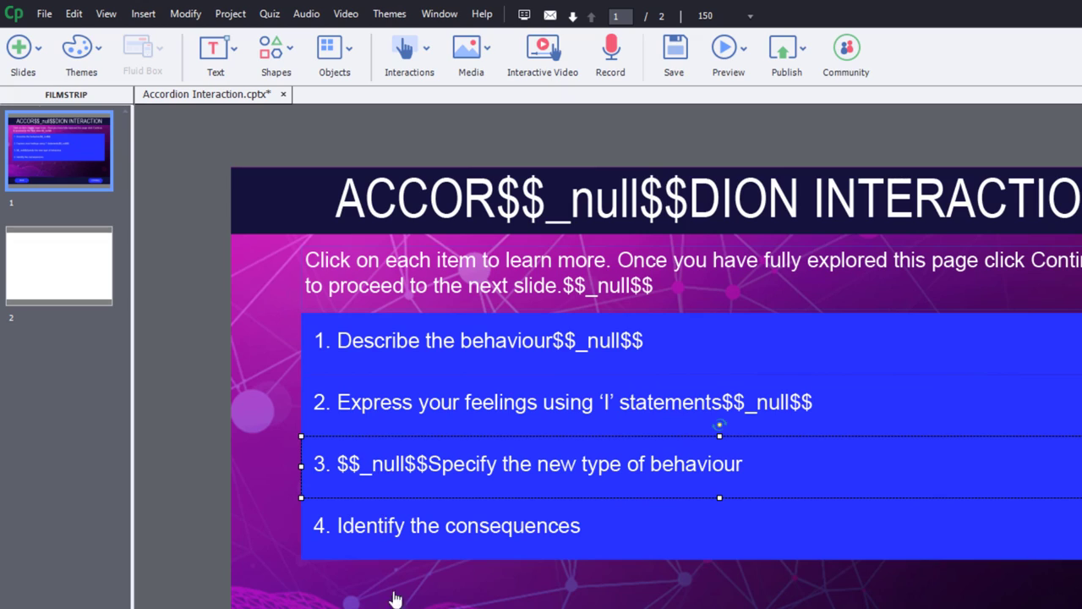
Step: Insert the _null variable inside the word "consequences" in the fourth accordion item, after "conse"
left_click(502, 525)
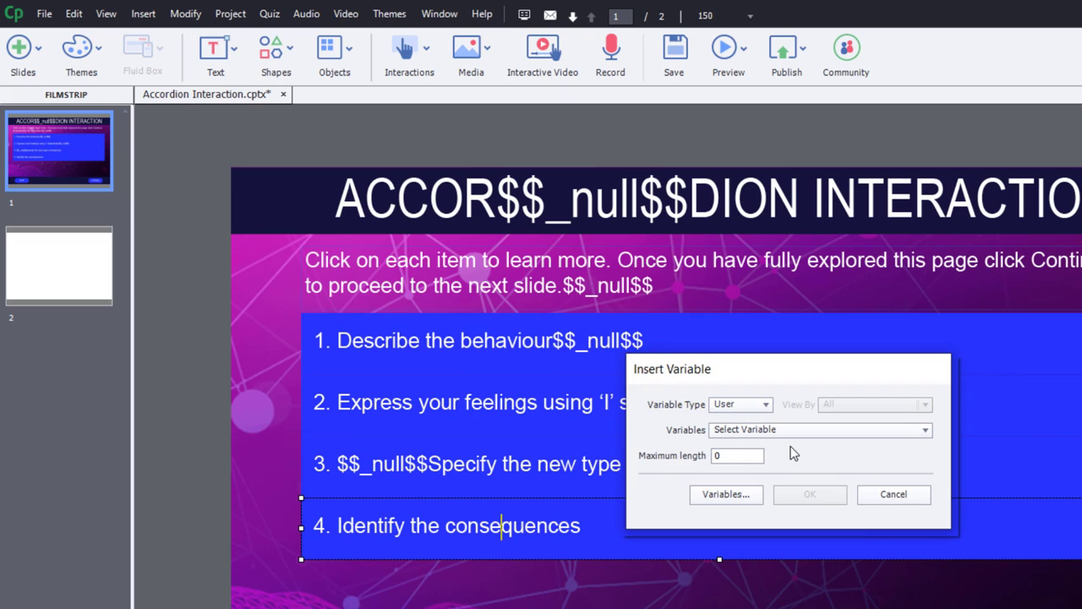
left_click(771, 431)
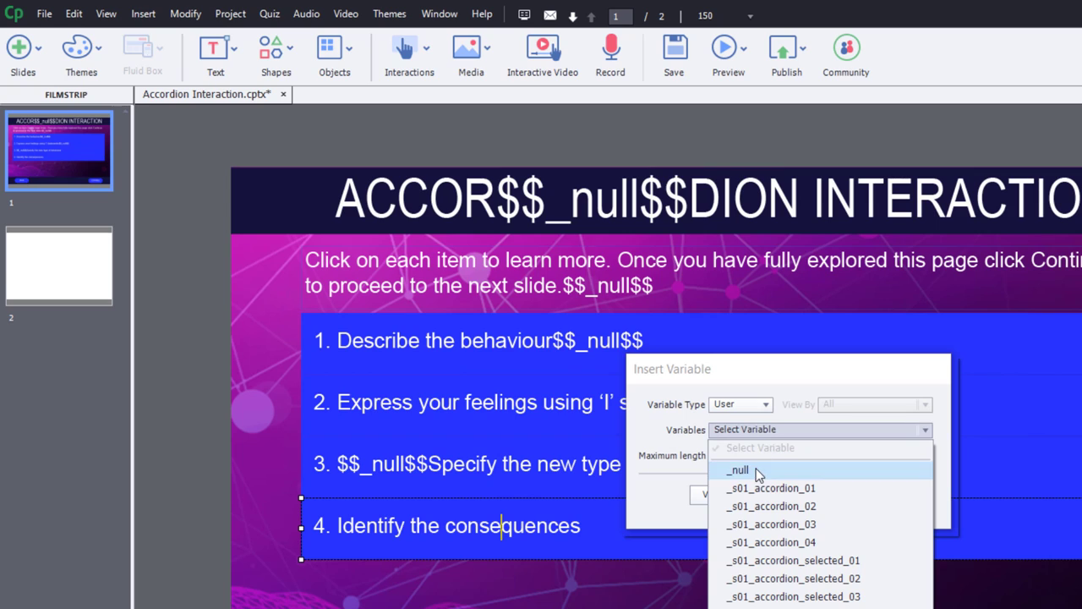
left_click(764, 469)
left_click(807, 495)
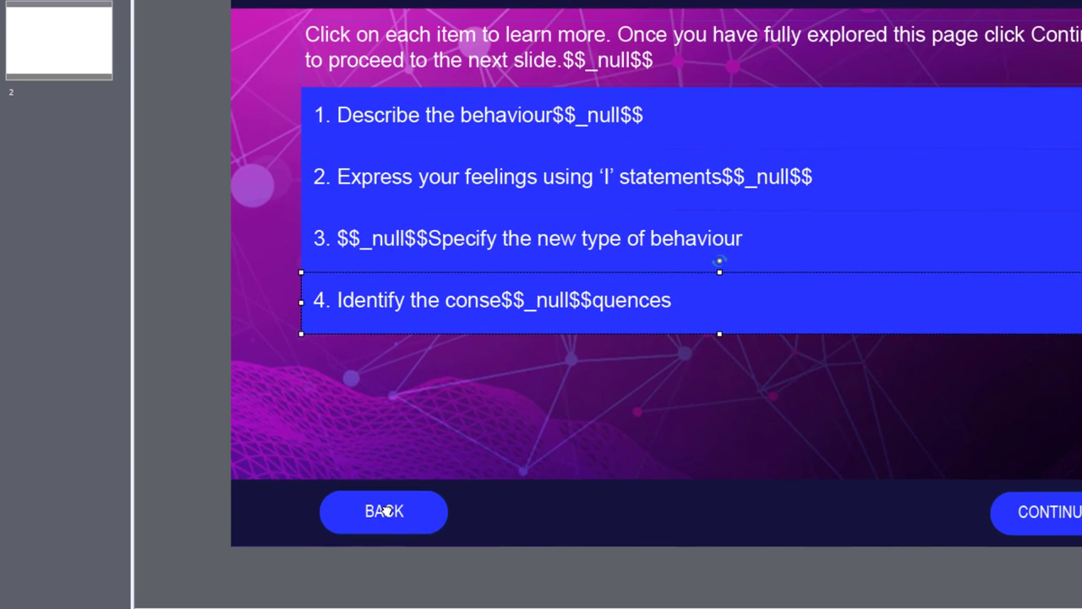
Step: Insert the _null variable in the middle of the BACK button's label, between "BA" and "CK"
double_click(385, 510)
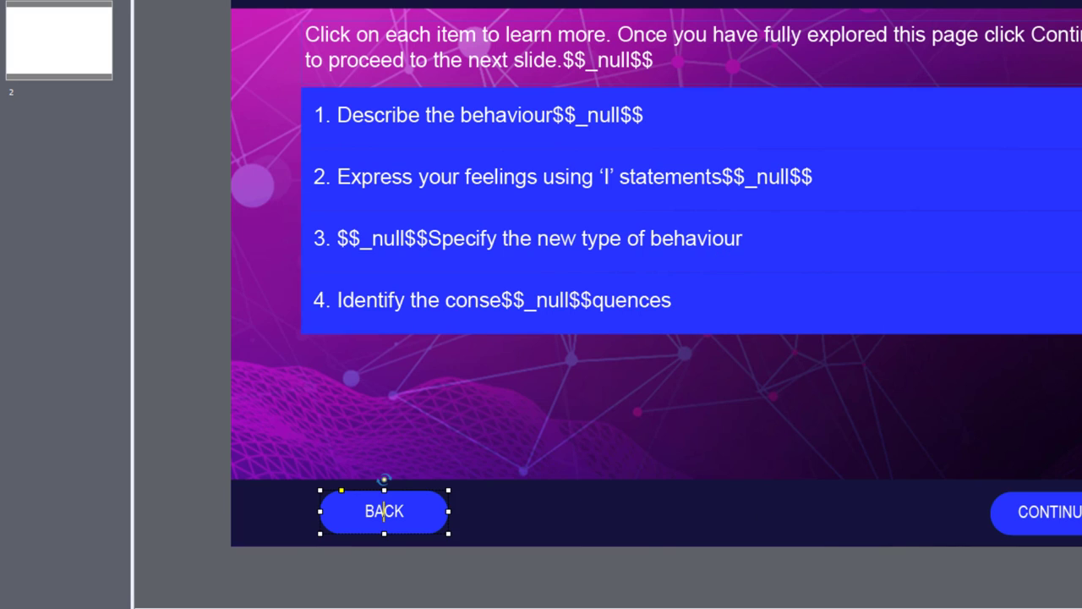
left_click(772, 204)
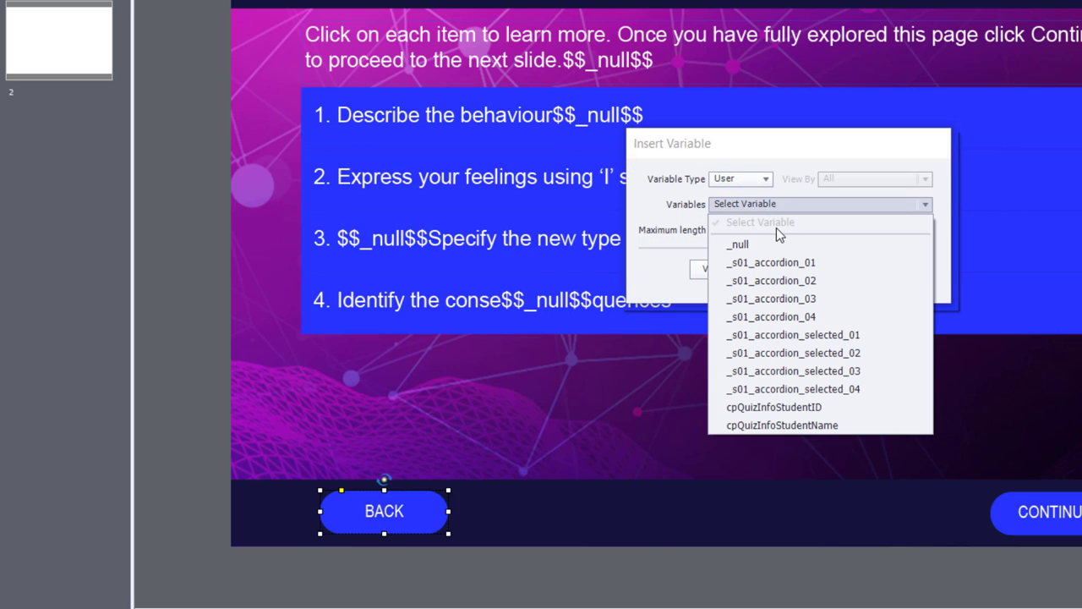
left_click(760, 244)
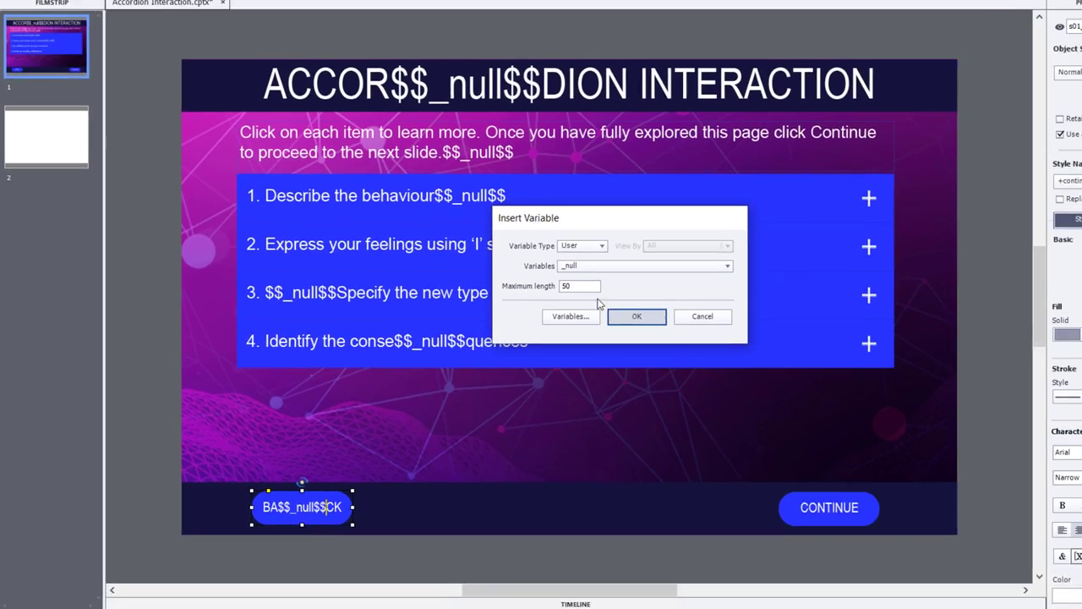
left_click(826, 269)
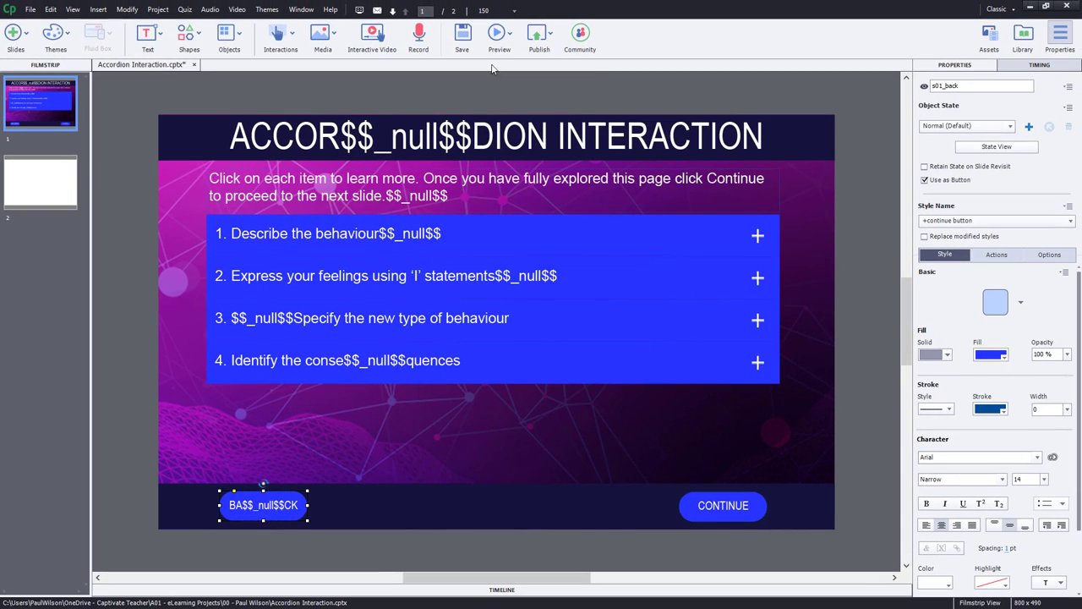
Step: Preview the project as HTML5 in the browser and start its playback
left_click(497, 34)
left_click(522, 71)
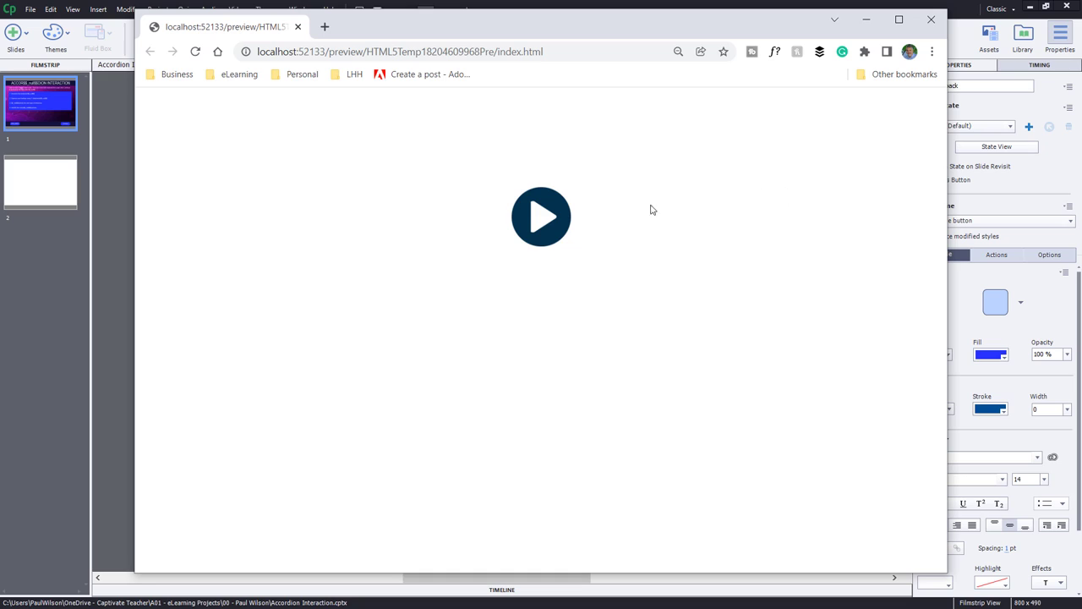
left_click(551, 218)
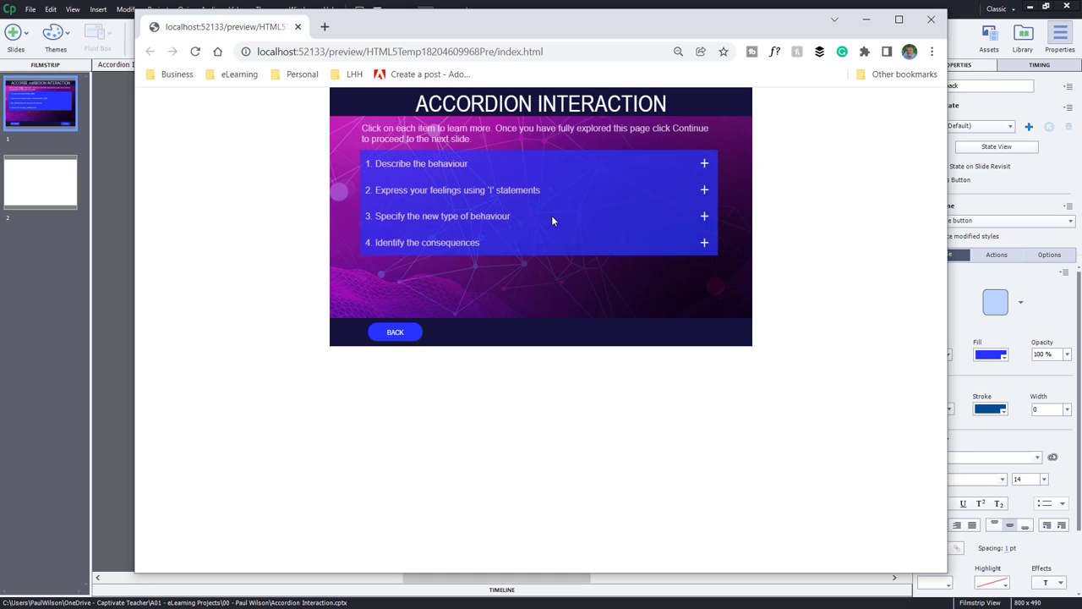
Step: Examine the sharpness of the title, instruction, accordion and BACK button text at increasing browser magnifications, finishing at 175%
key("ctrl+plus")
key("ctrl+plus")
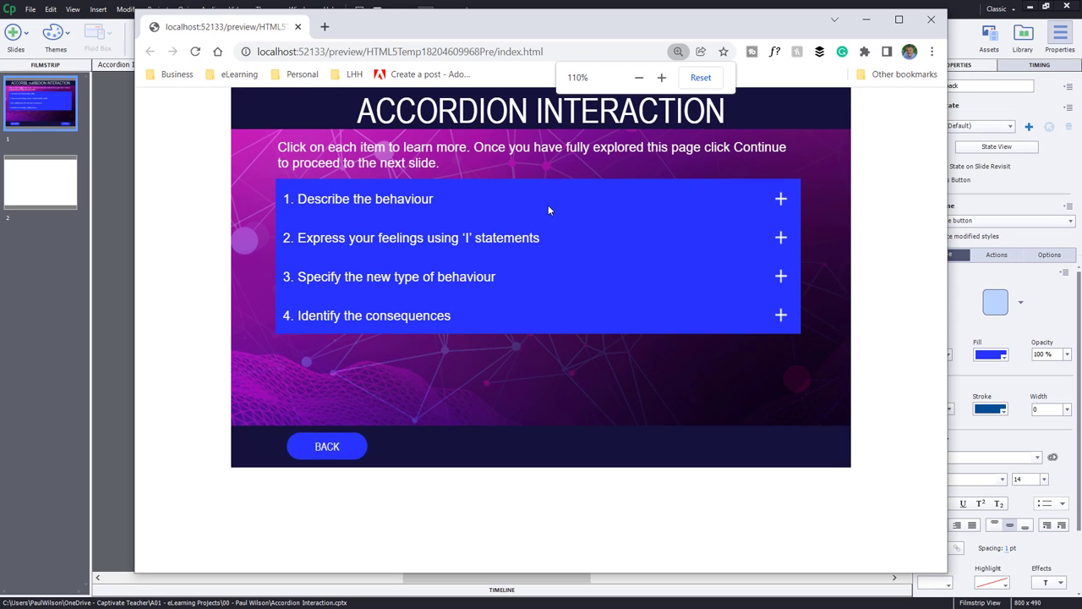
key("ctrl+plus")
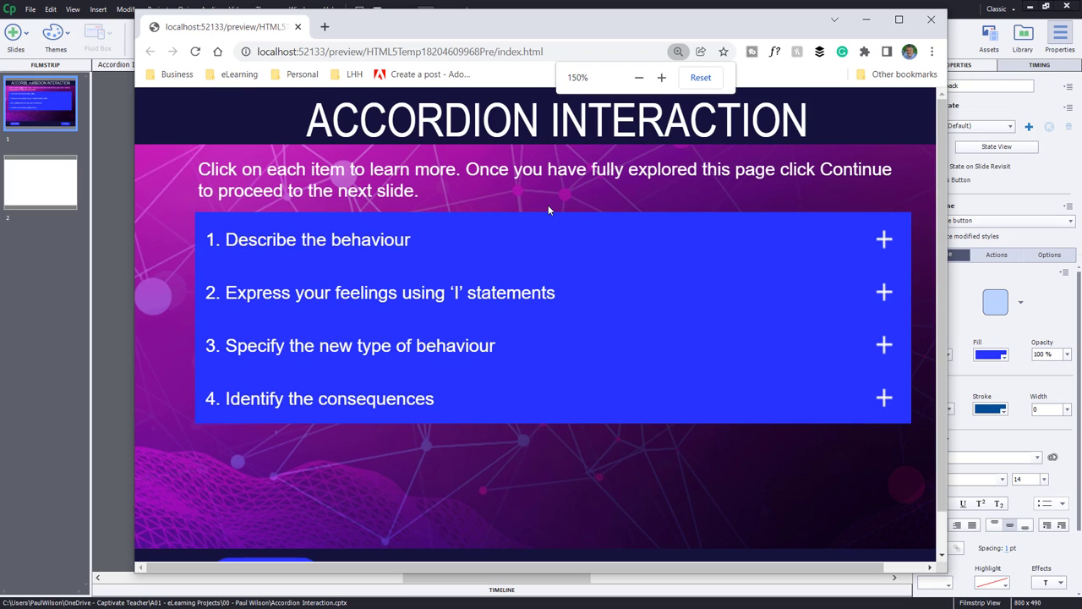
key("ctrl+plus")
key("ctrl+plus")
key("ctrl+plus")
key("ctrl+plus")
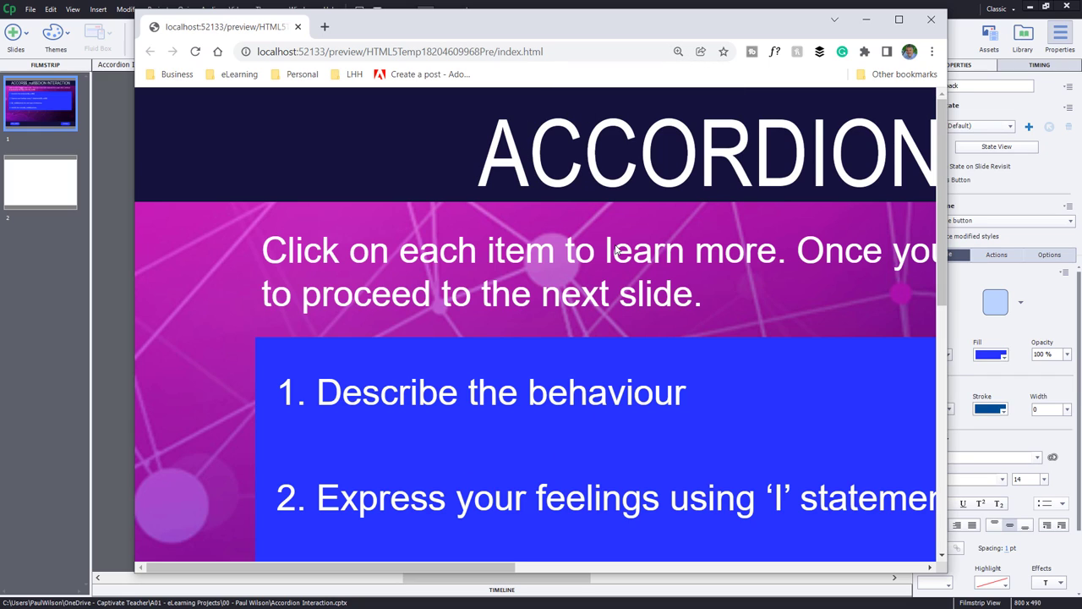
key("ctrl+minus")
key("ctrl+minus")
key("ctrl+minus")
scroll(614, 245, "down", 3)
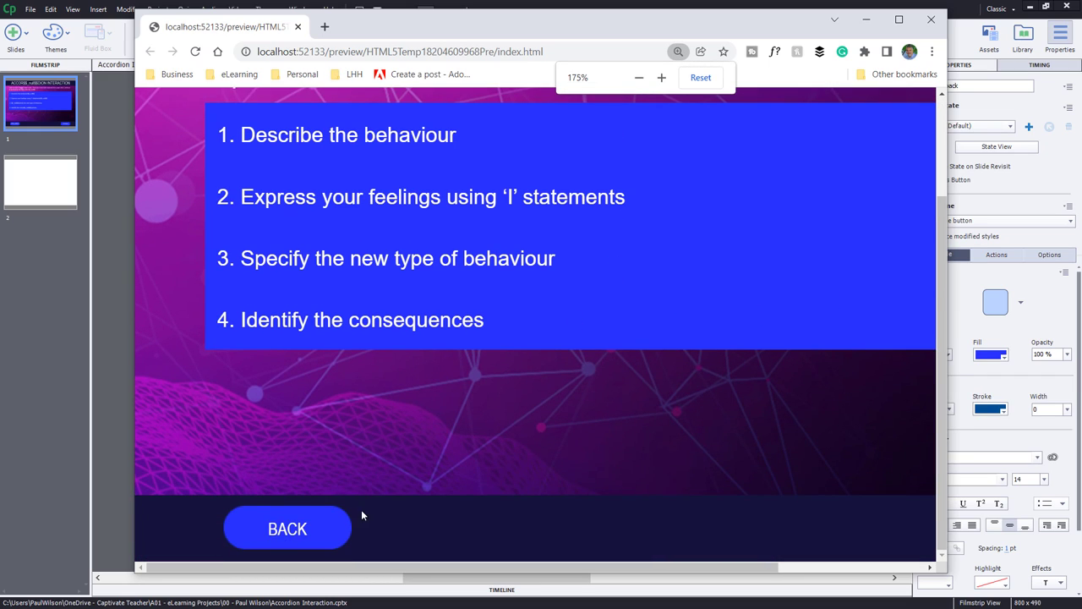